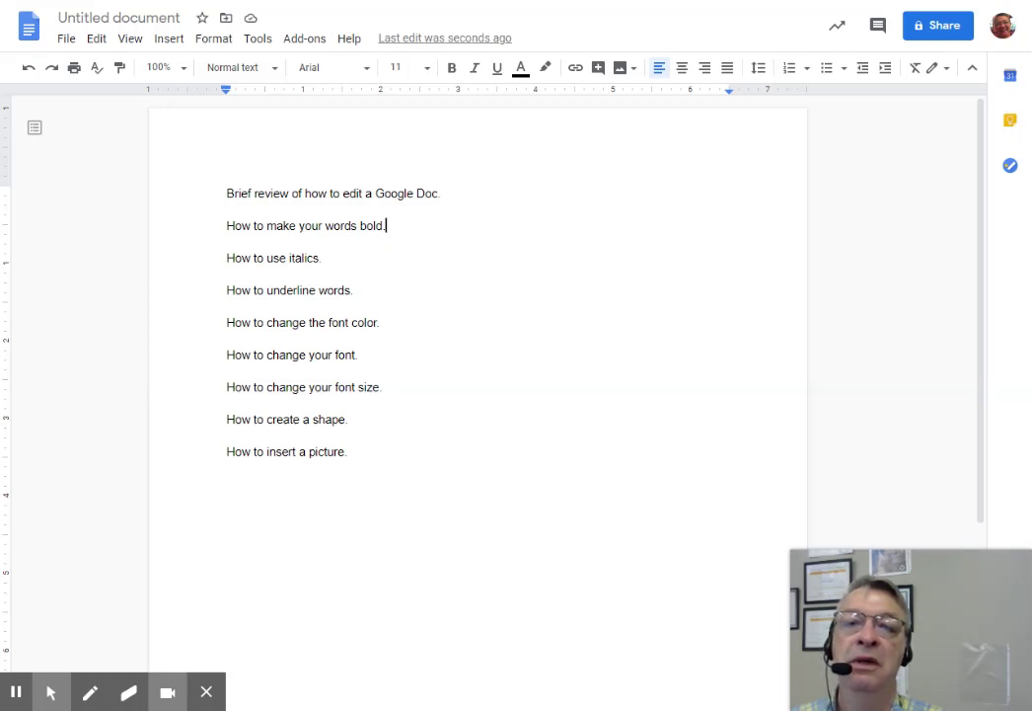
Step: Make the word "bold" in the line "How to make your words bold." bold
{"action": "left_click_drag", "start_coordinate": [381, 225], "coordinate": [361, 226]}
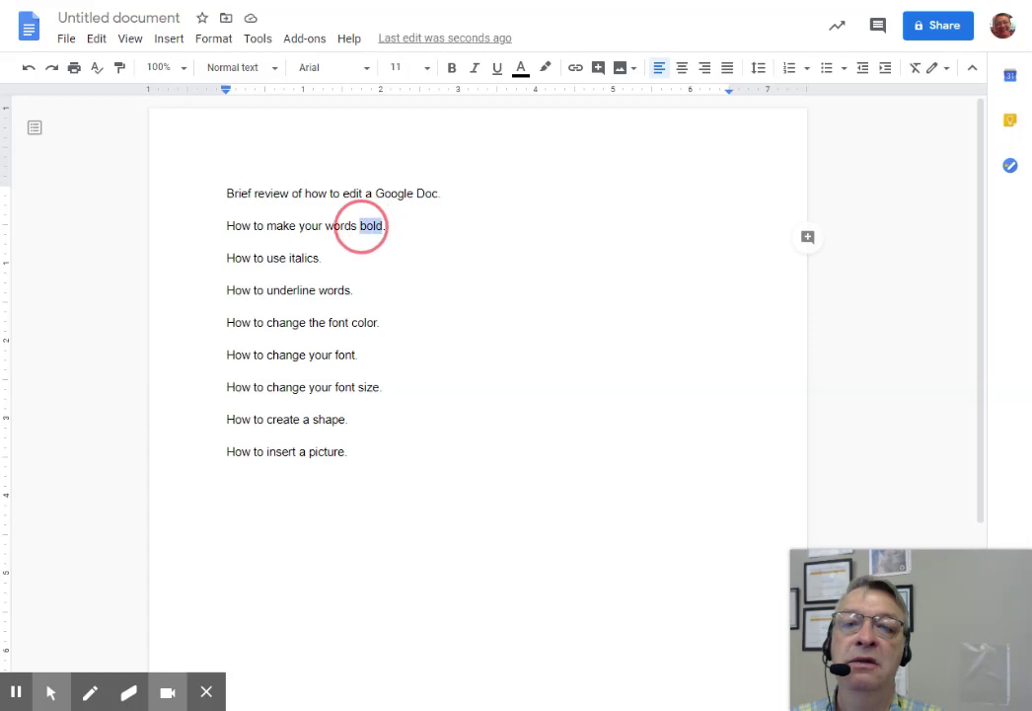
{"action": "left_click", "coordinate": [322, 257]}
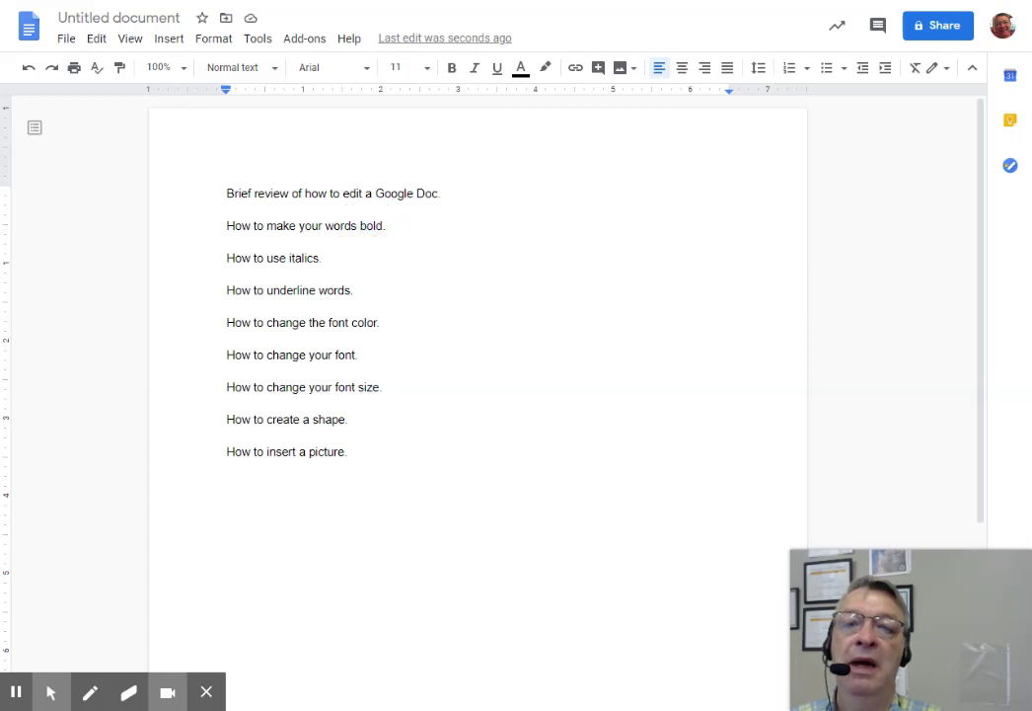
{"action": "double_click", "coordinate": [374, 225]}
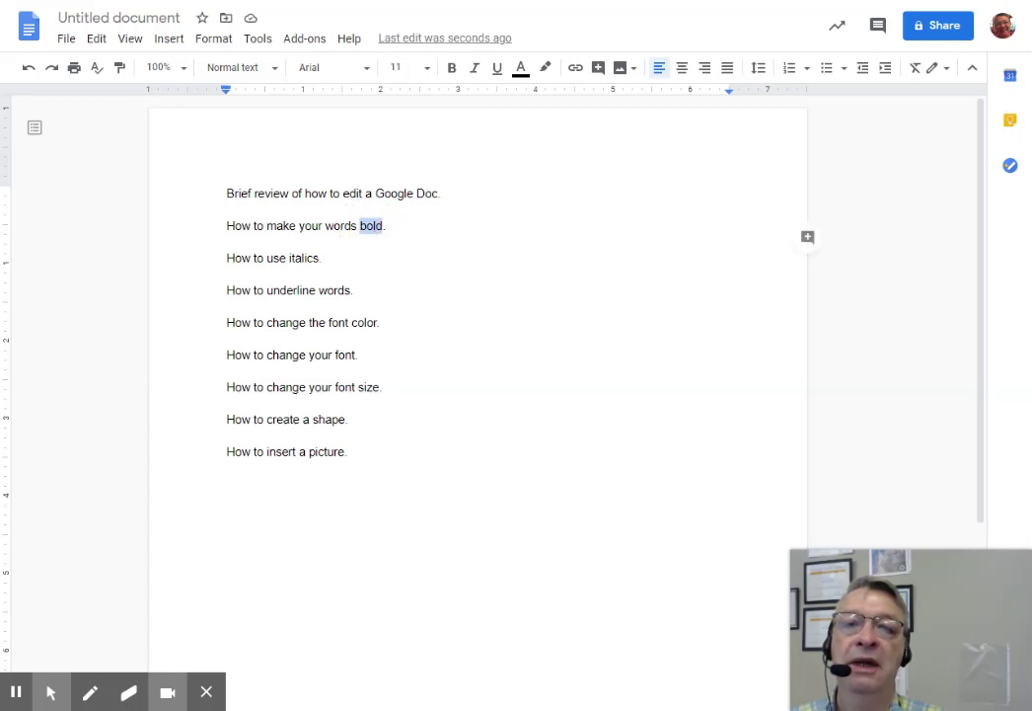
{"action": "left_click", "coordinate": [453, 75]}
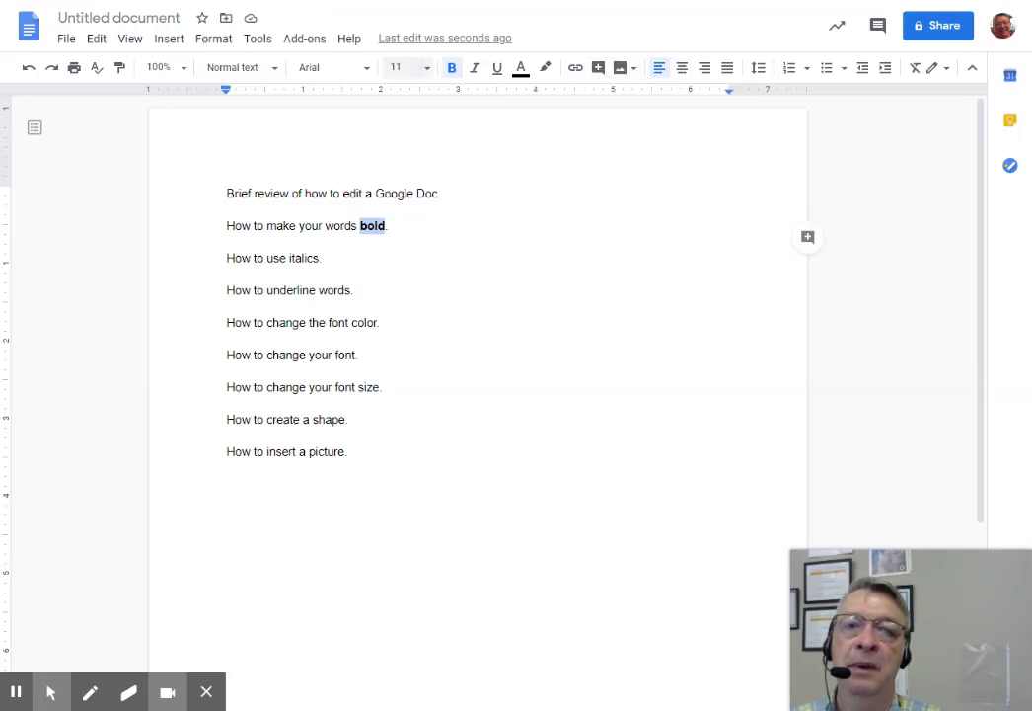
{"action": "left_click", "coordinate": [394, 261]}
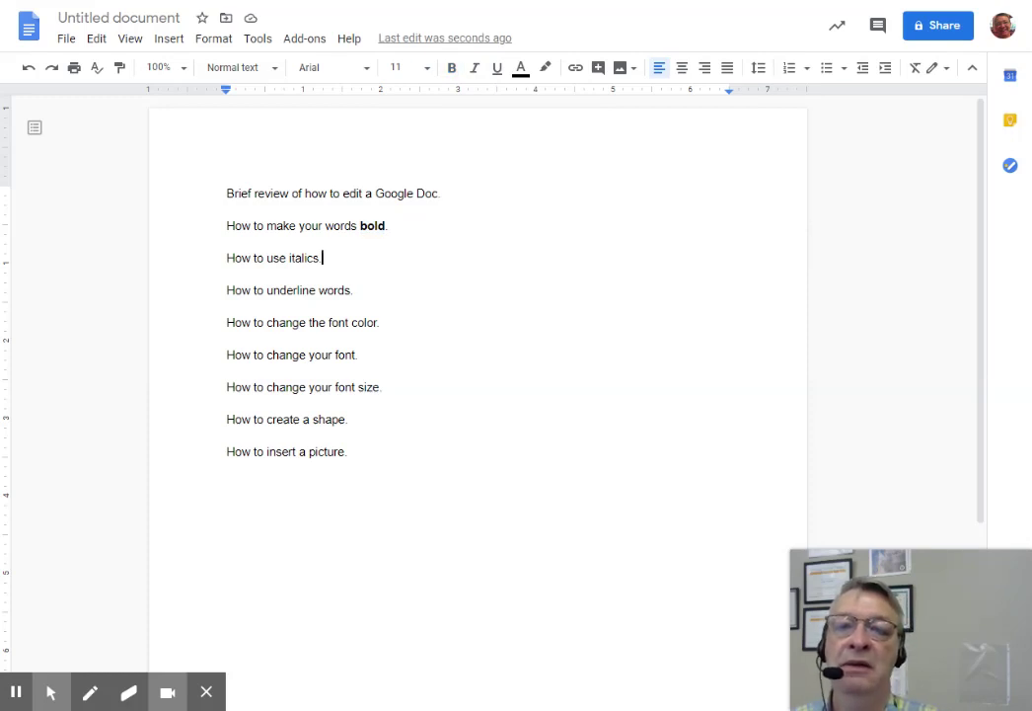
Step: Italicize the word "italics" in the line "How to use italics."
{"action": "double_click", "coordinate": [304, 257]}
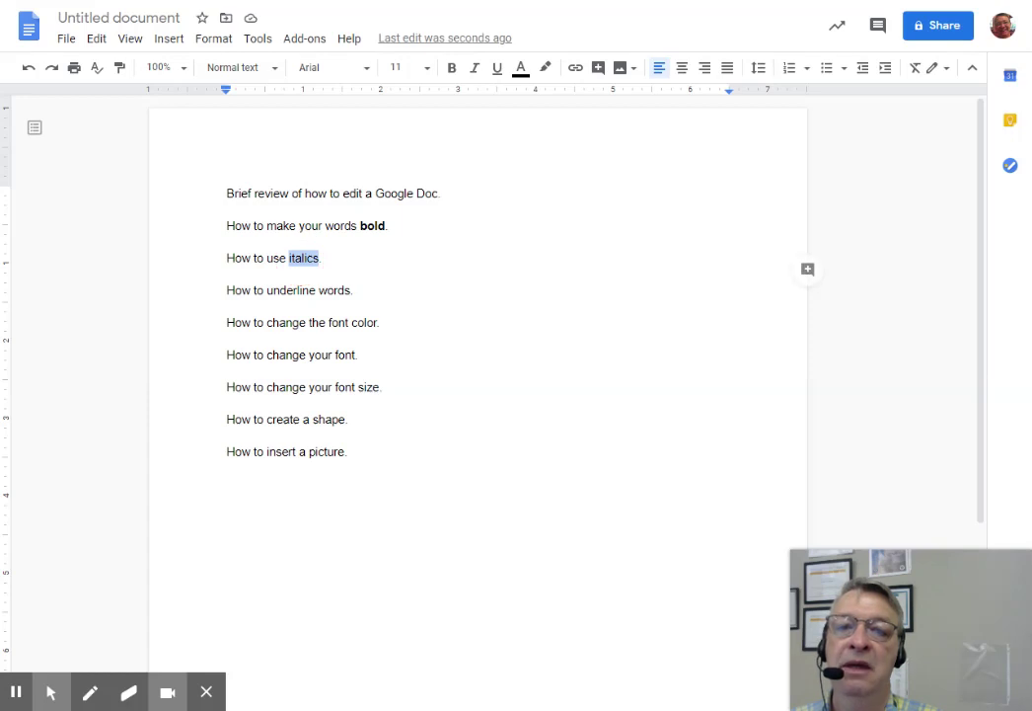
{"action": "left_click", "coordinate": [475, 67]}
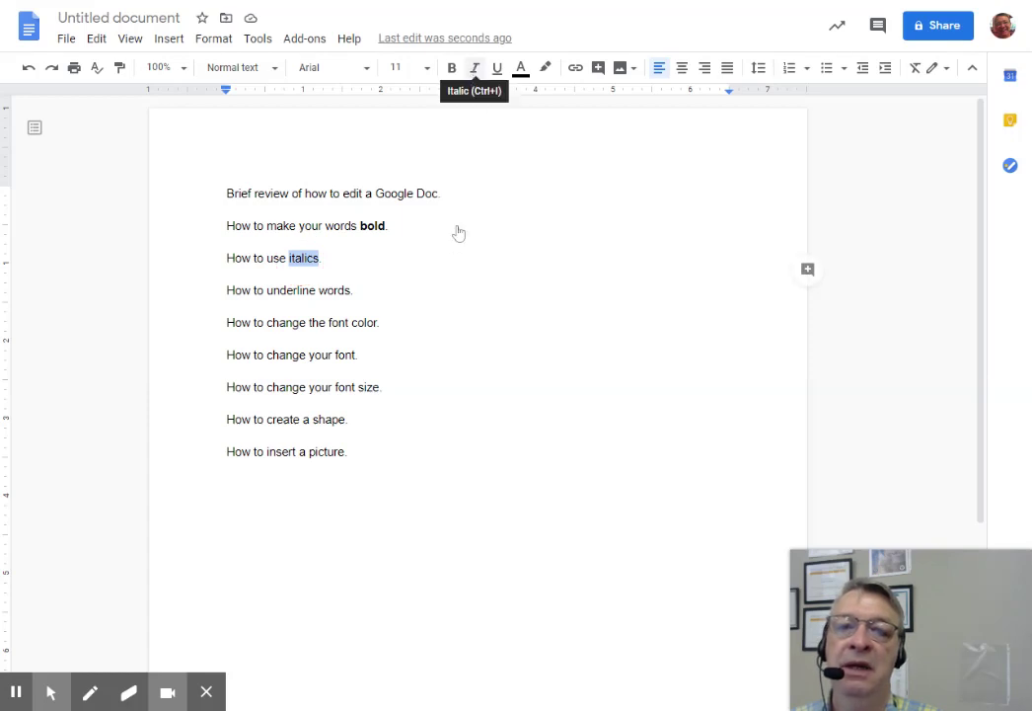
{"action": "key", "text": "Down"}
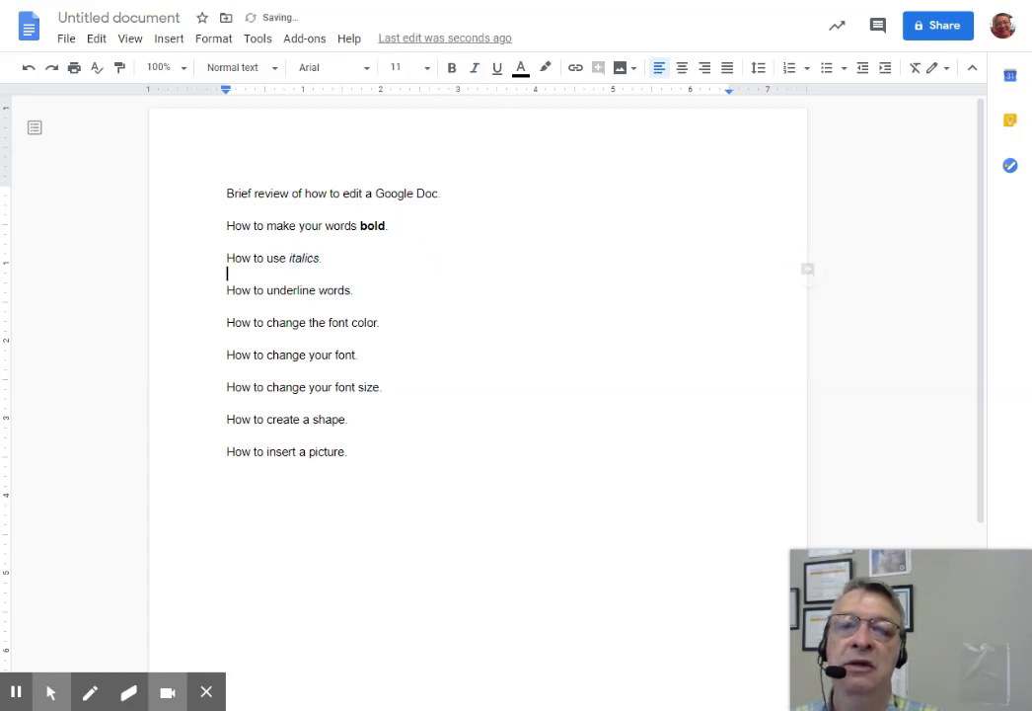
Step: Set the font size of all the text in the document to 18
{"action": "left_click_drag", "start_coordinate": [351, 455], "coordinate": [222, 188]}
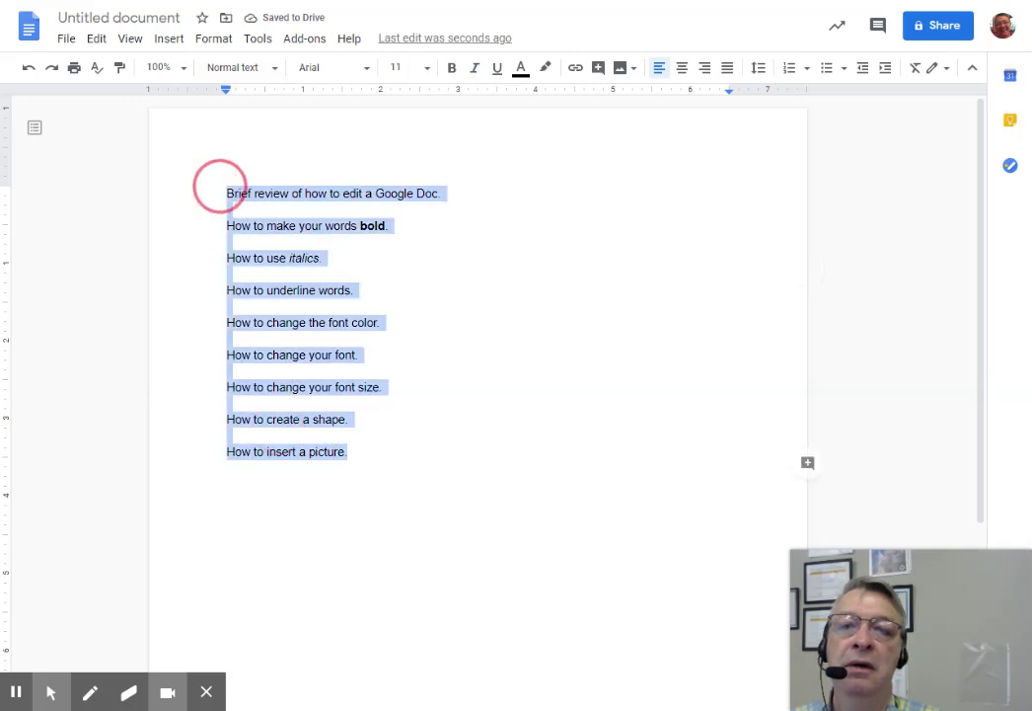
{"action": "left_click", "coordinate": [426, 67]}
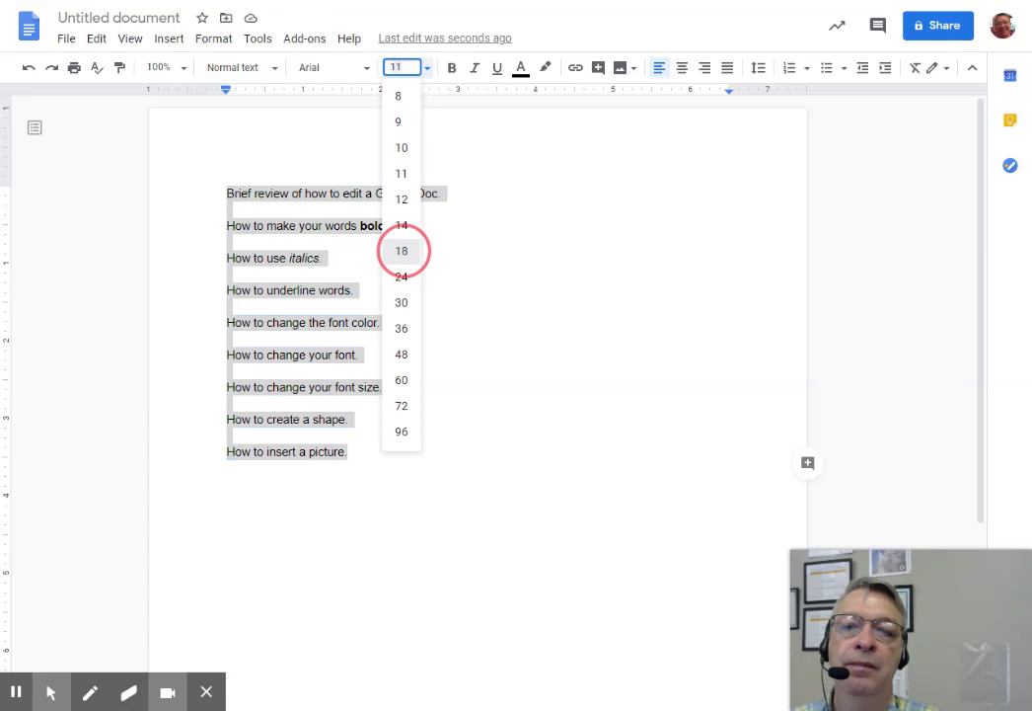
{"action": "left_click", "coordinate": [401, 252]}
{"action": "left_click", "coordinate": [435, 358]}
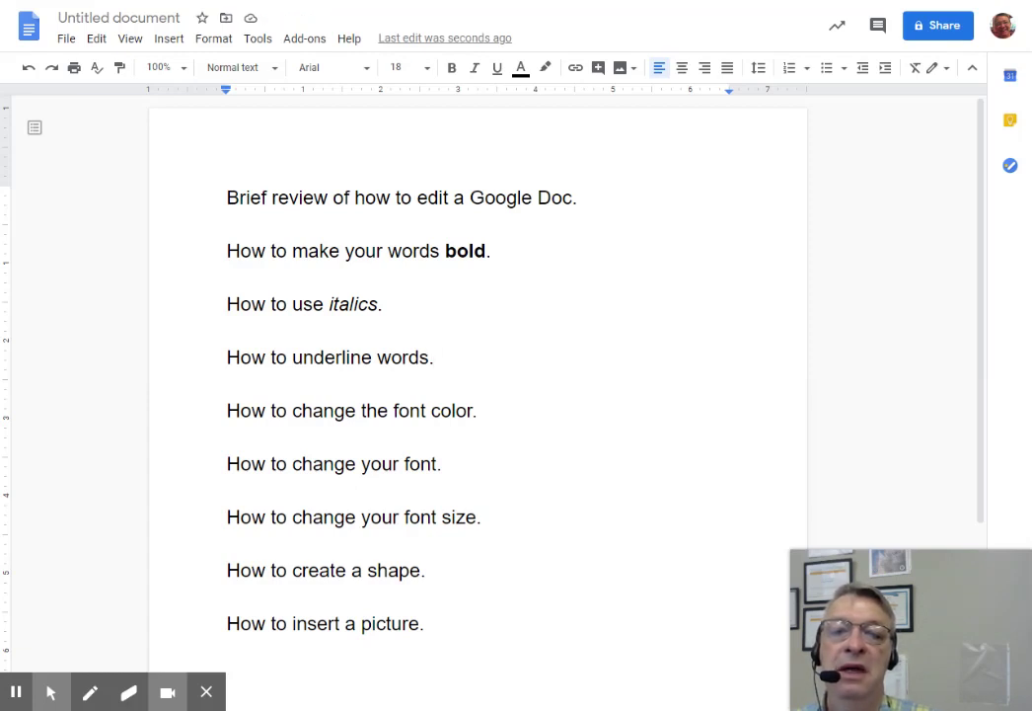
Step: Underline the entire line "How to underline words."
{"action": "left_click", "coordinate": [436, 358]}
{"action": "left_click_drag", "start_coordinate": [435, 358], "coordinate": [226, 357]}
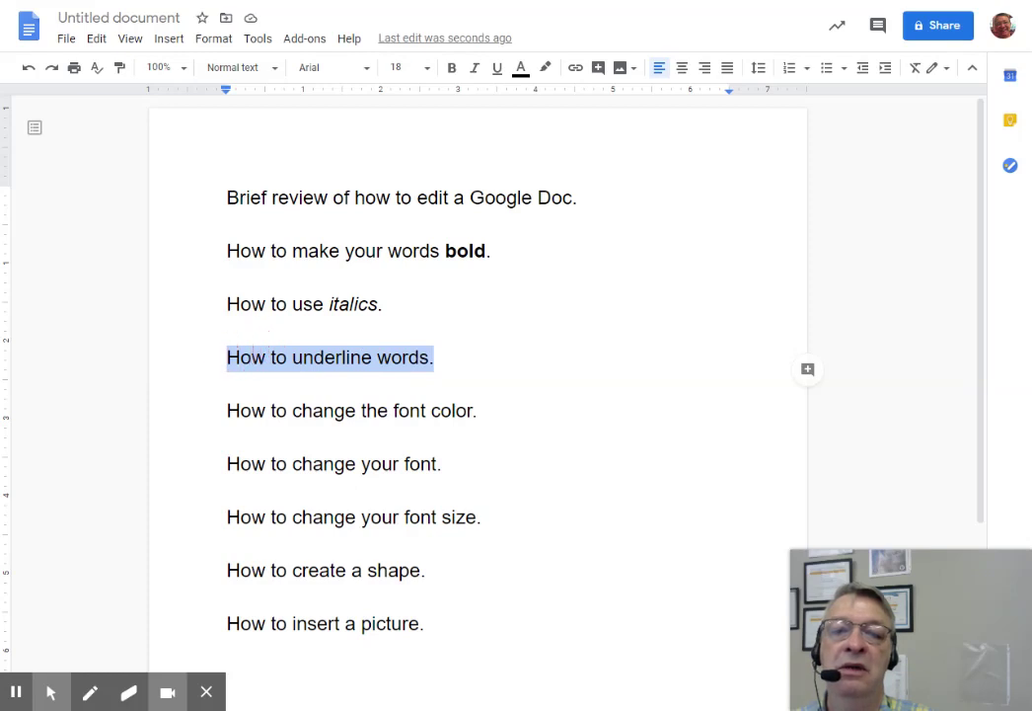
{"action": "left_click", "coordinate": [507, 355]}
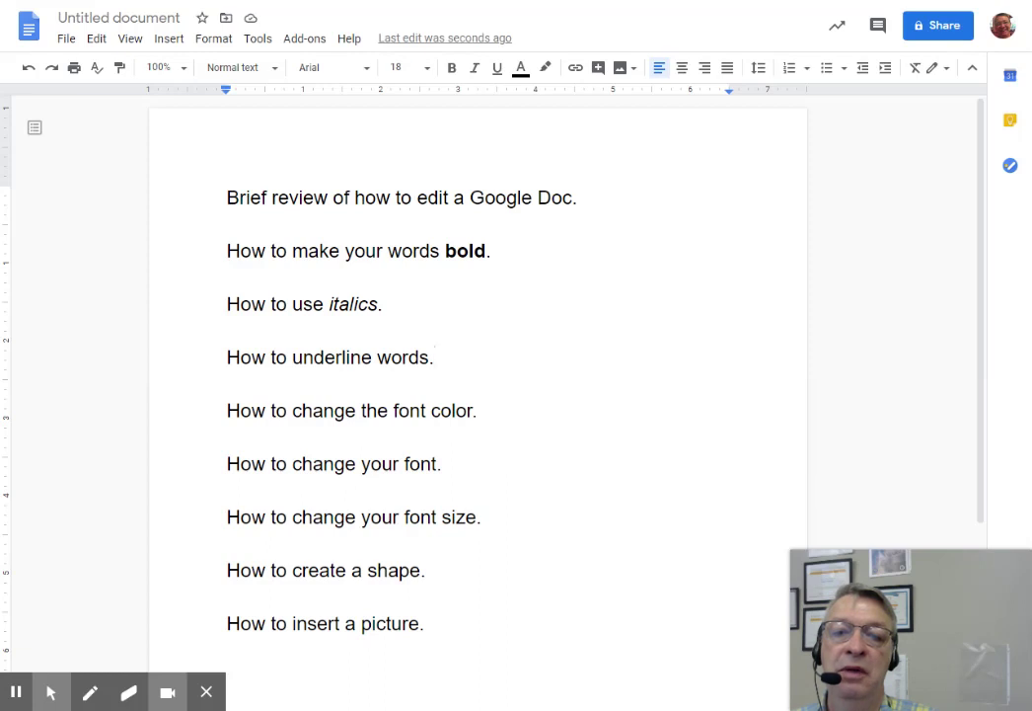
{"action": "triple_click", "coordinate": [325, 357]}
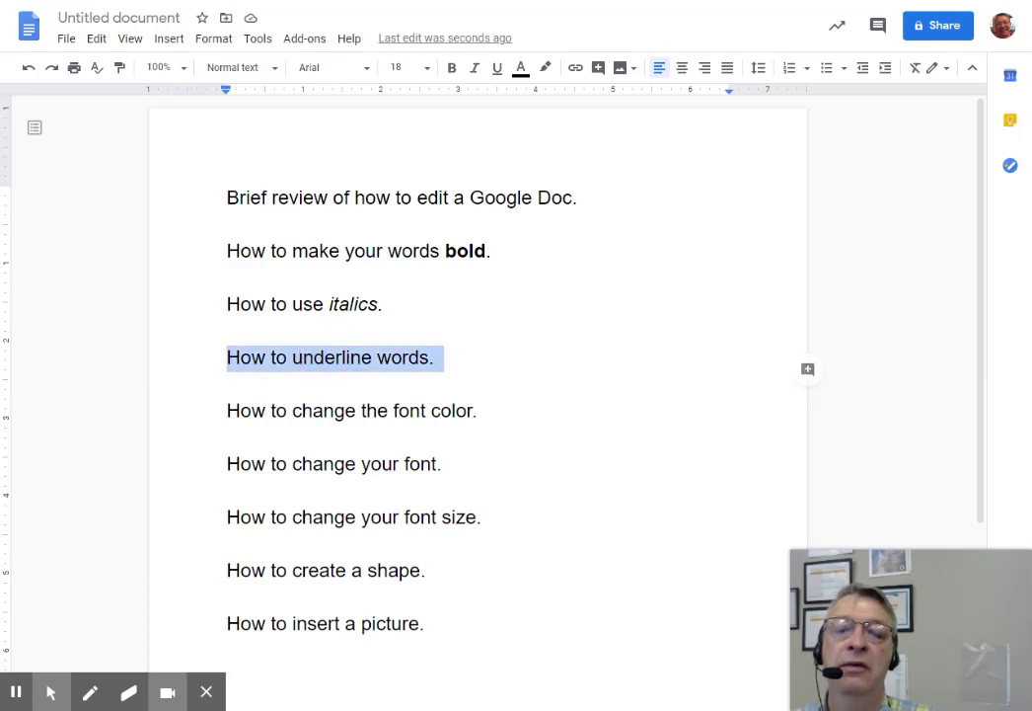
{"action": "left_click", "coordinate": [497, 67]}
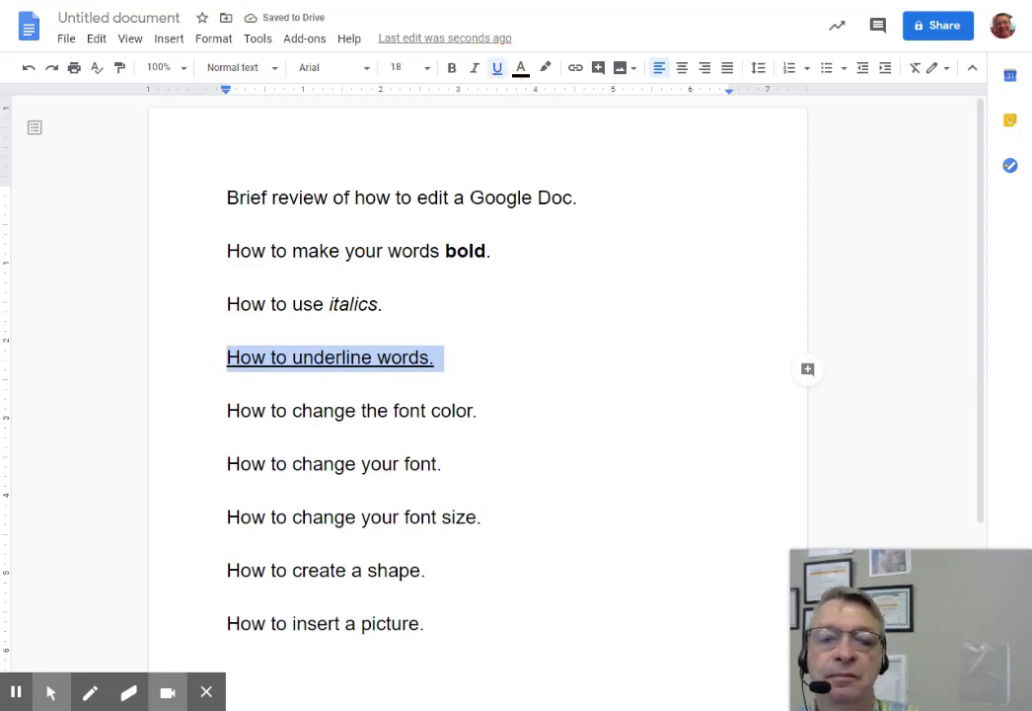
{"action": "left_click", "coordinate": [480, 410]}
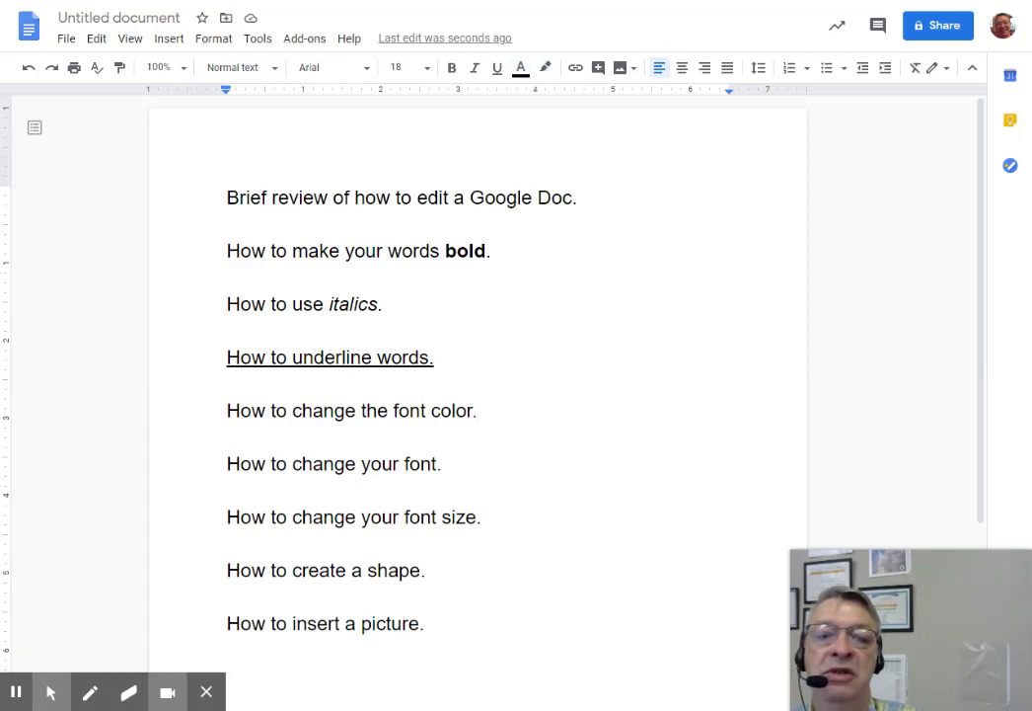
Step: Highlight the words "font color" in yellow in the line "How to change the font color."
{"action": "left_click_drag", "start_coordinate": [474, 410], "coordinate": [395, 411]}
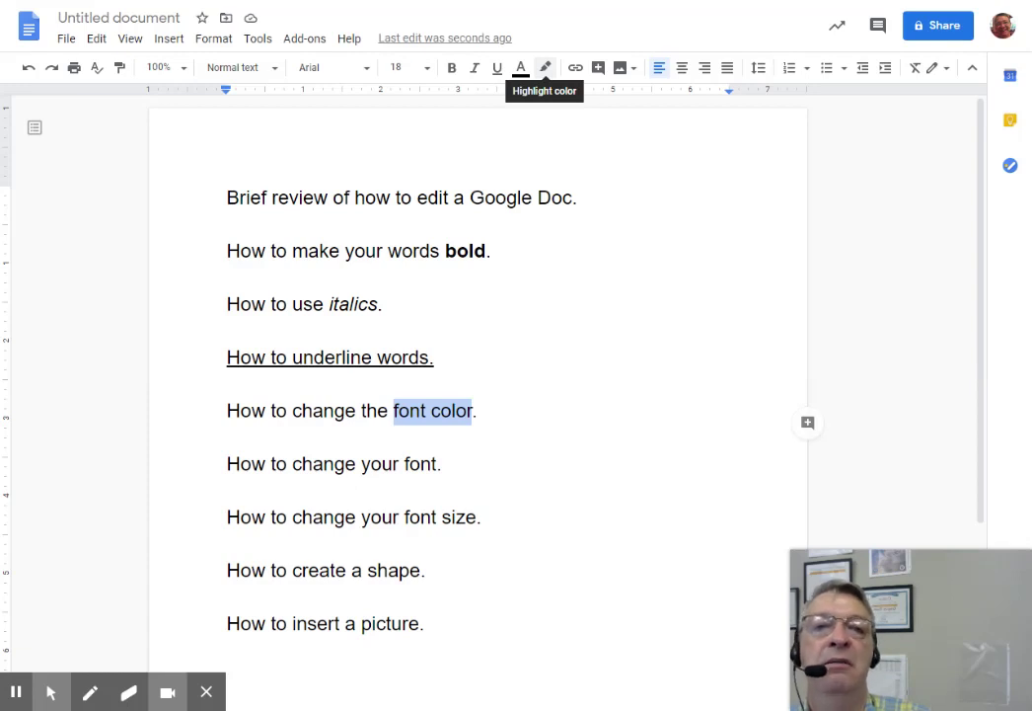
{"action": "left_click", "coordinate": [545, 67]}
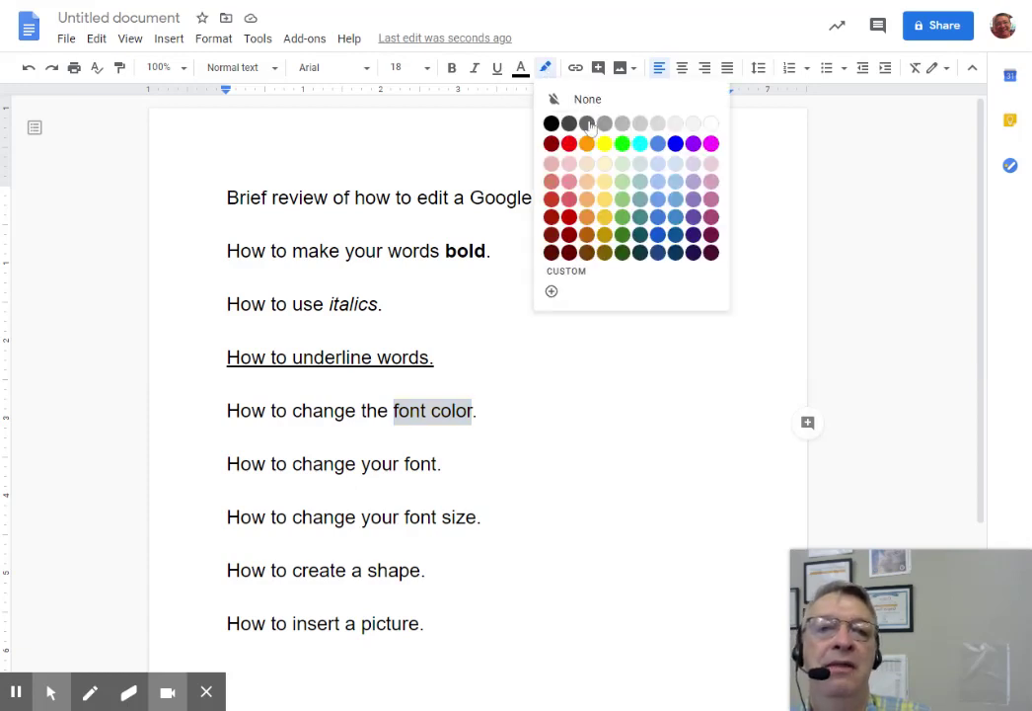
{"action": "left_click", "coordinate": [608, 147]}
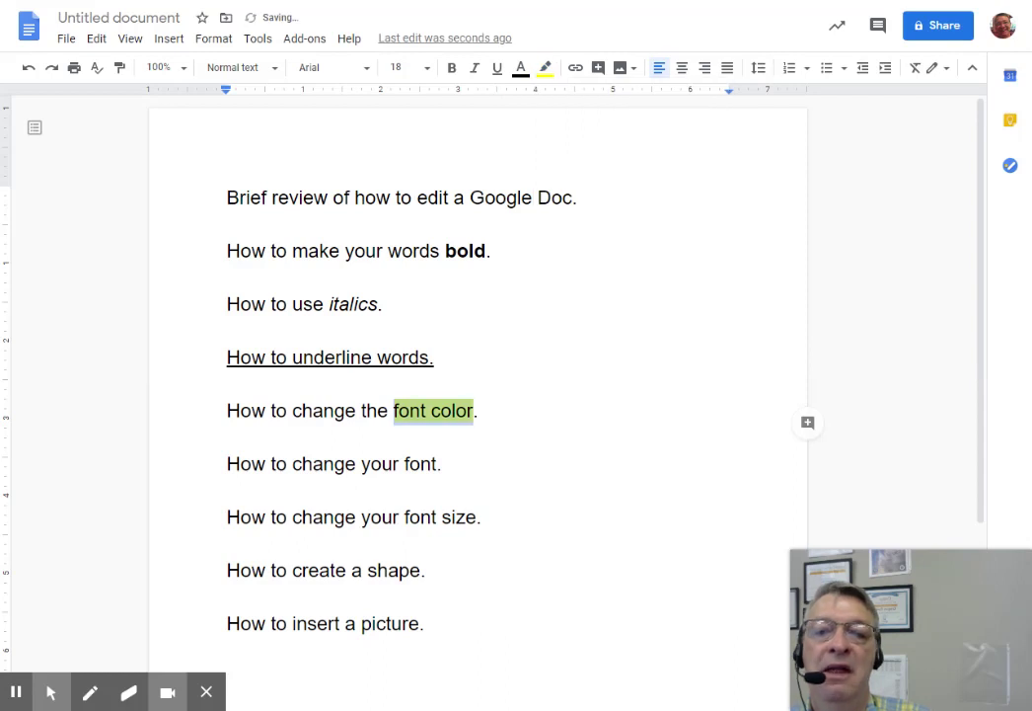
{"action": "left_click", "coordinate": [228, 434]}
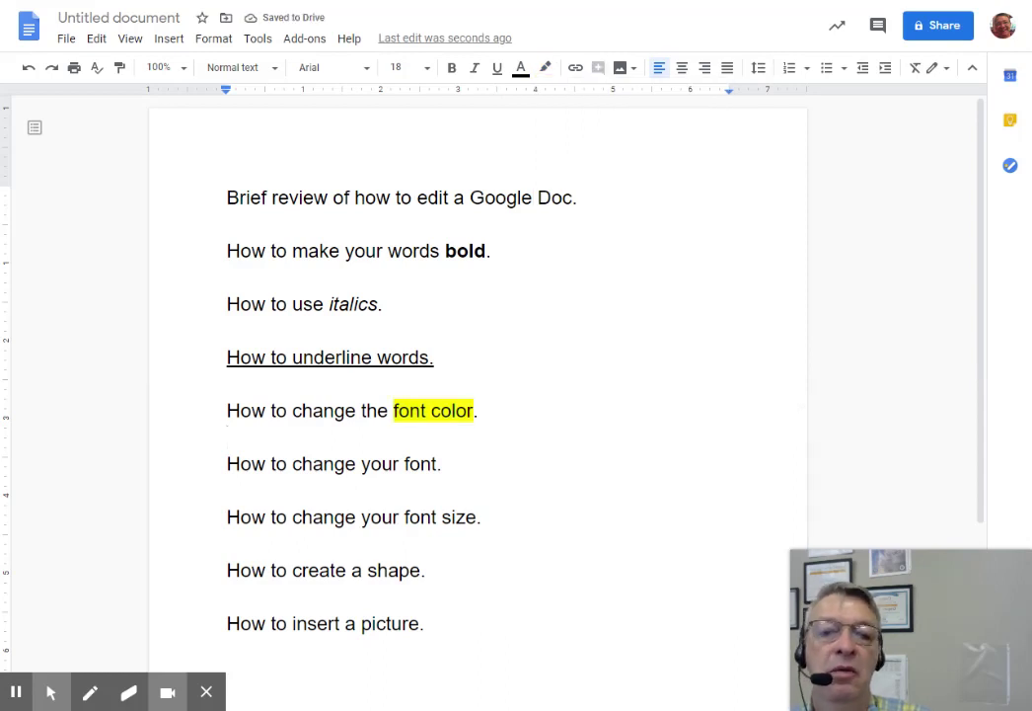
{"action": "left_click", "coordinate": [475, 410]}
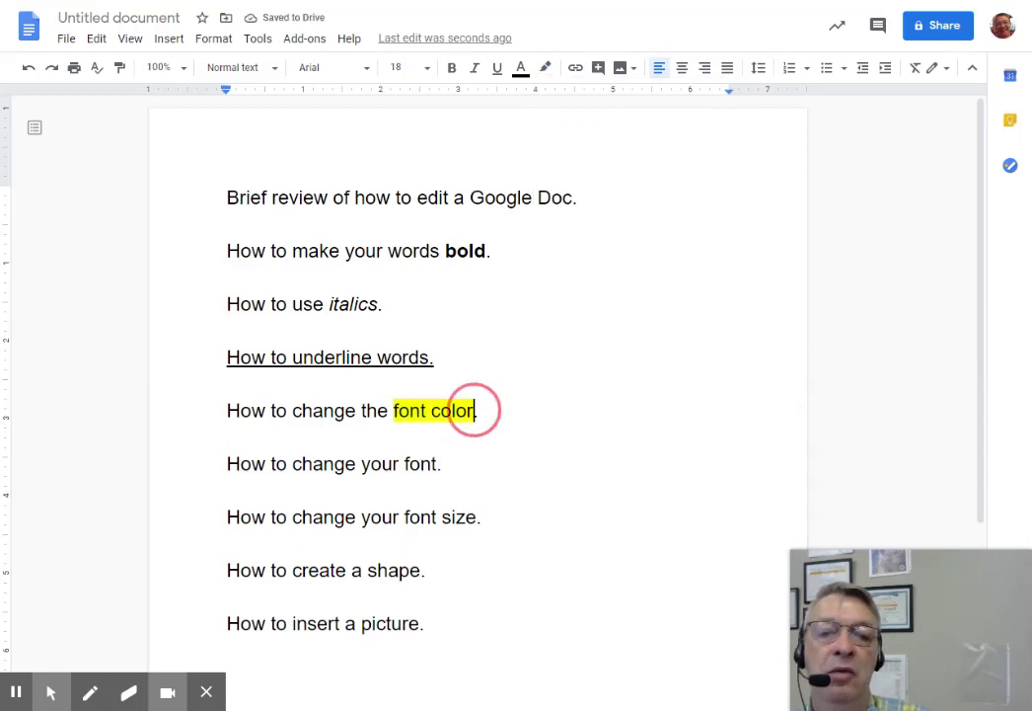
Step: Remove the yellow highlight from the words "font color"
{"action": "left_click_drag", "start_coordinate": [475, 409], "coordinate": [393, 410]}
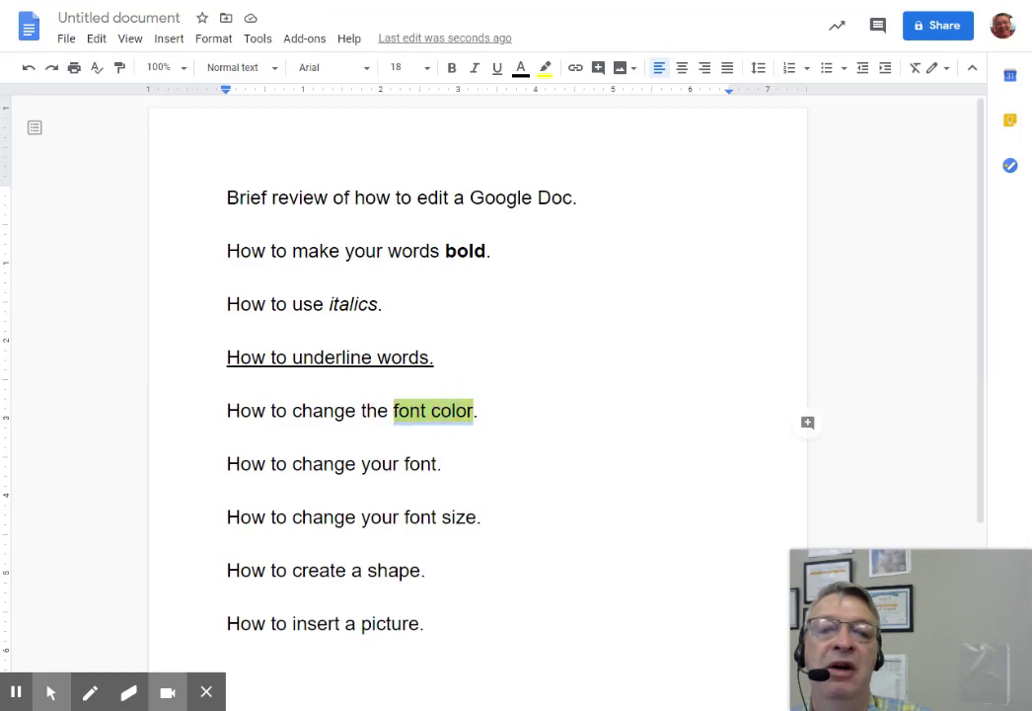
{"action": "left_click", "coordinate": [544, 67]}
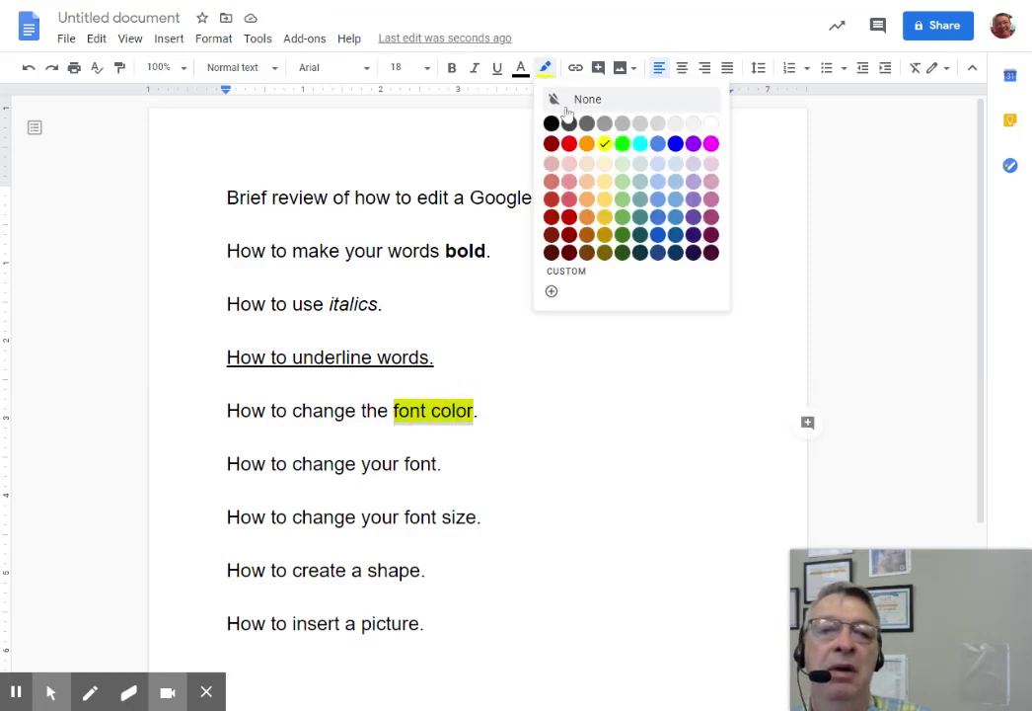
{"action": "left_click", "coordinate": [584, 99]}
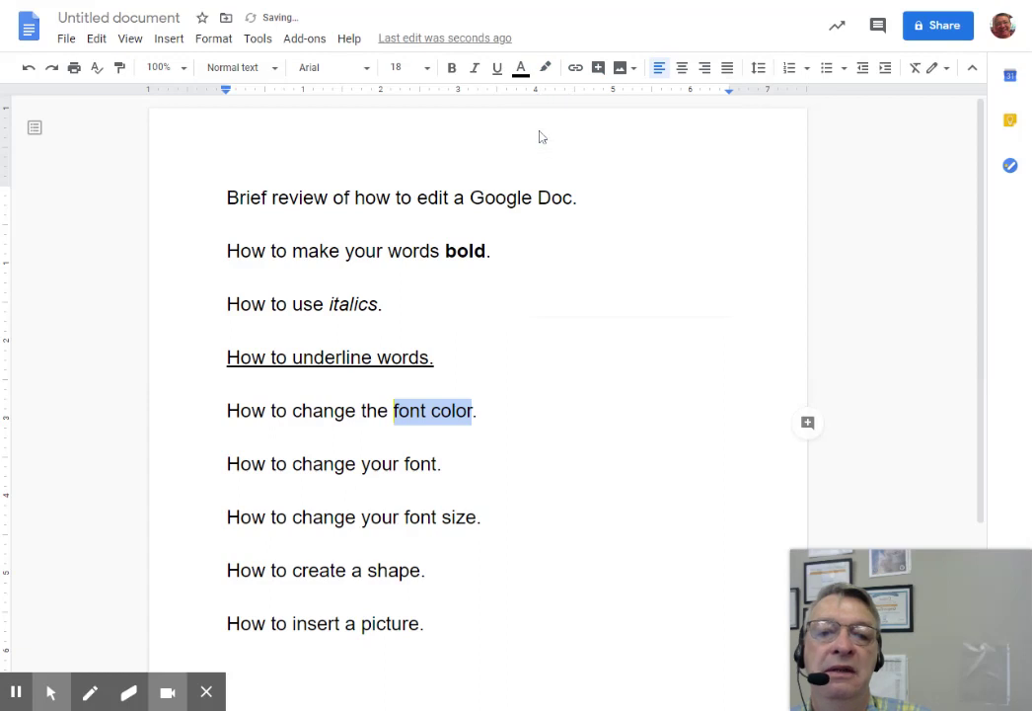
Step: Change the text color of the selected words "font color" to red
{"action": "left_click", "coordinate": [521, 69]}
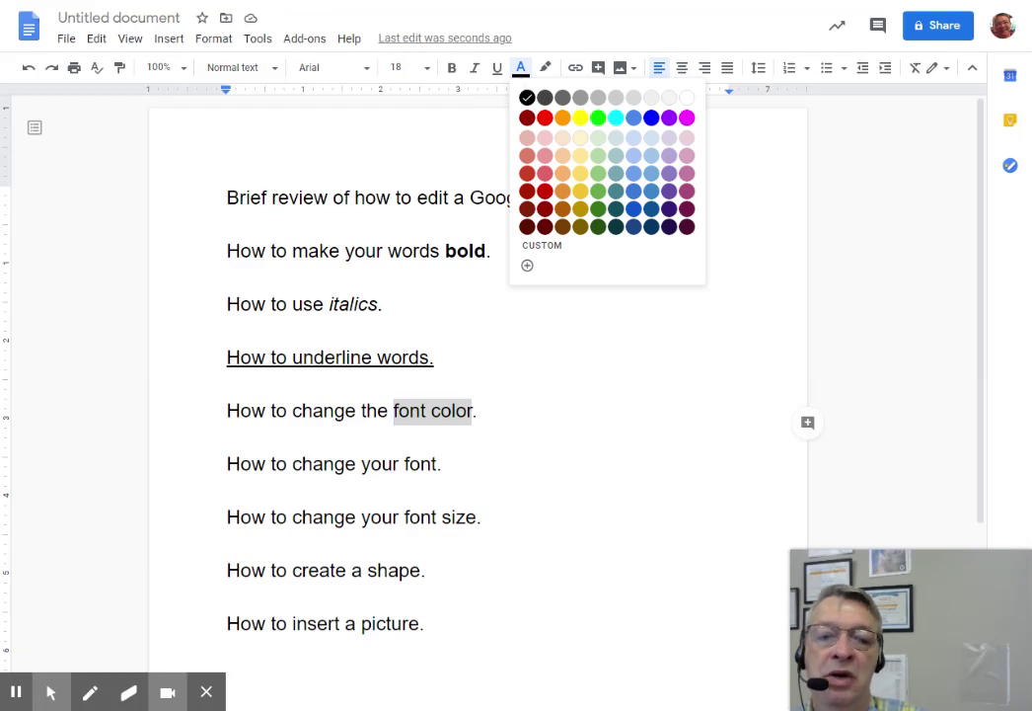
{"action": "left_click", "coordinate": [545, 117]}
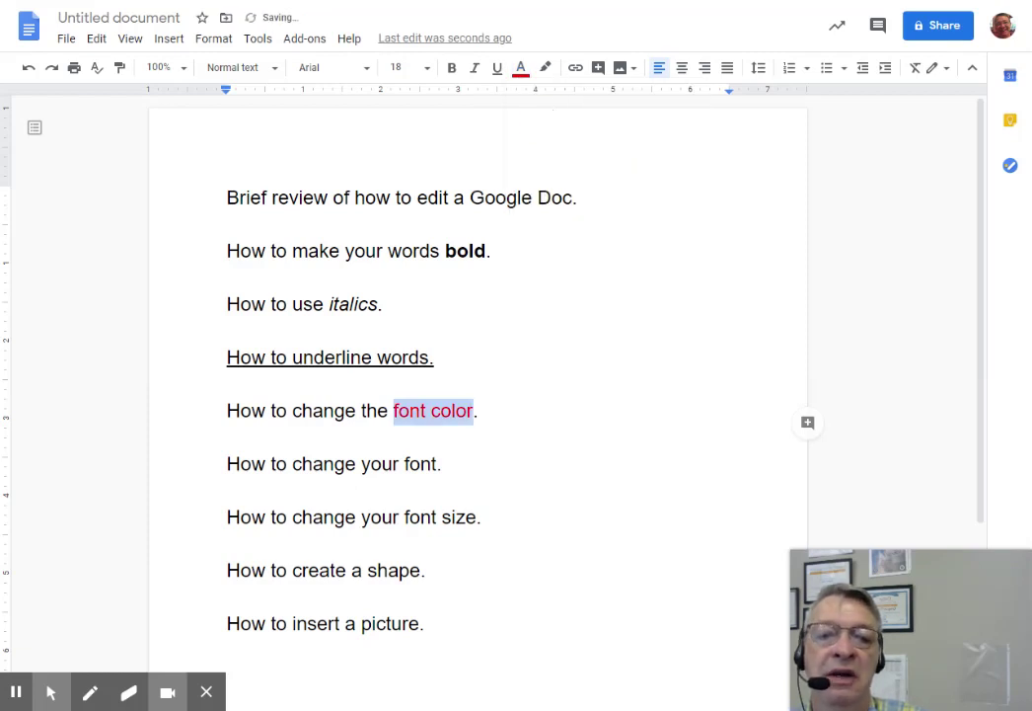
{"action": "double_click", "coordinate": [552, 357]}
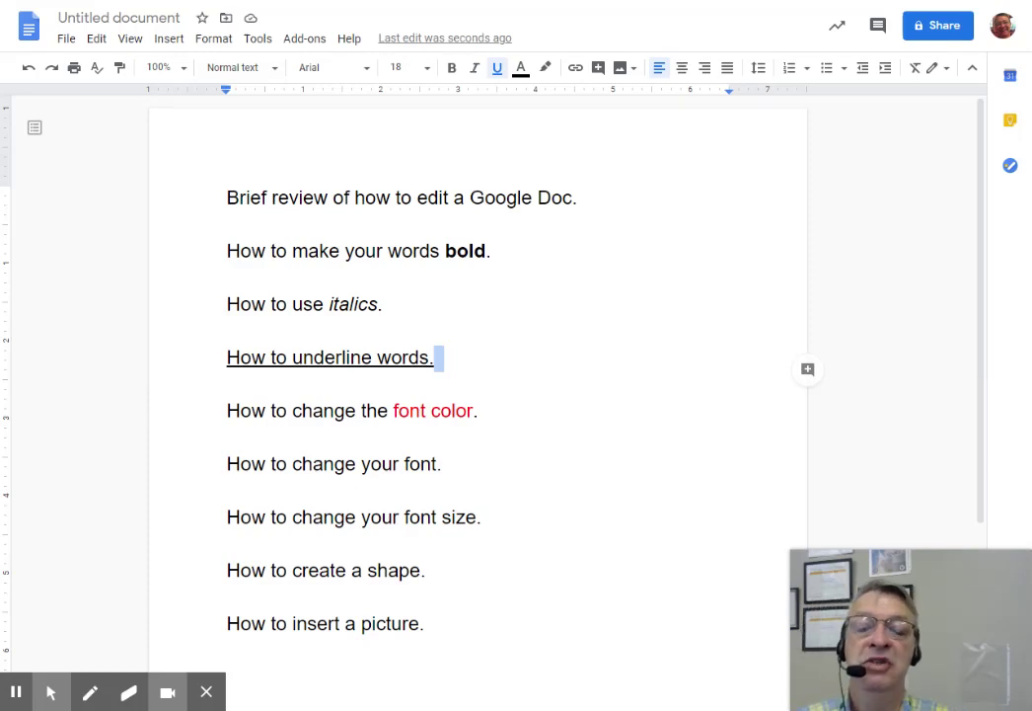
Step: Change the font of the whole line "How to change your font." to Impact
{"action": "triple_click", "coordinate": [336, 464]}
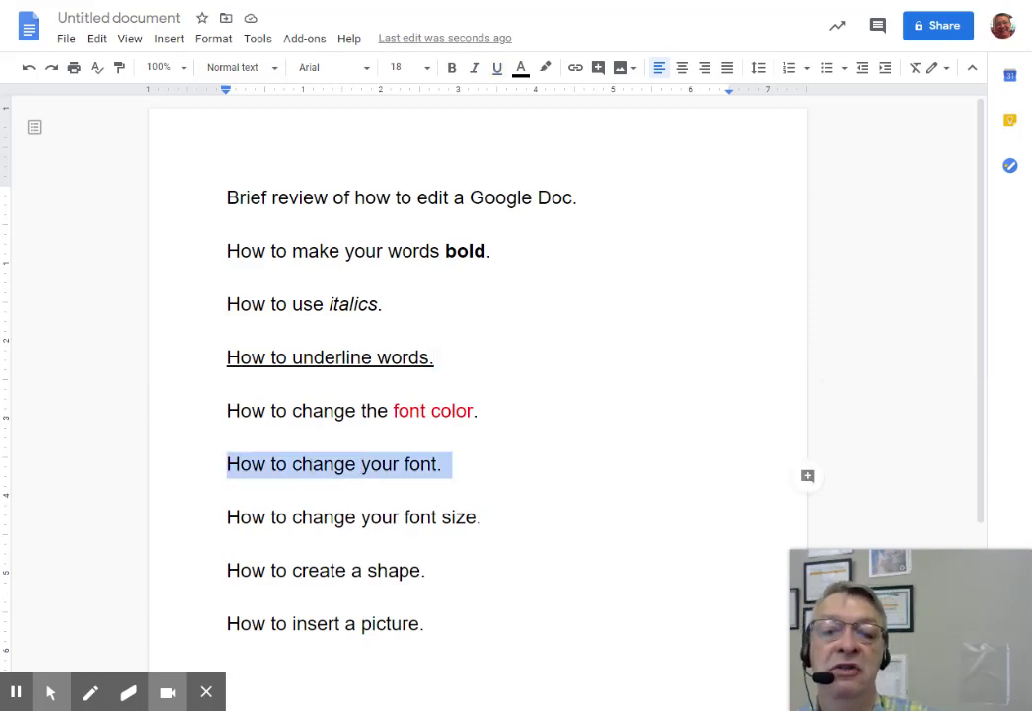
{"action": "left_click", "coordinate": [369, 71]}
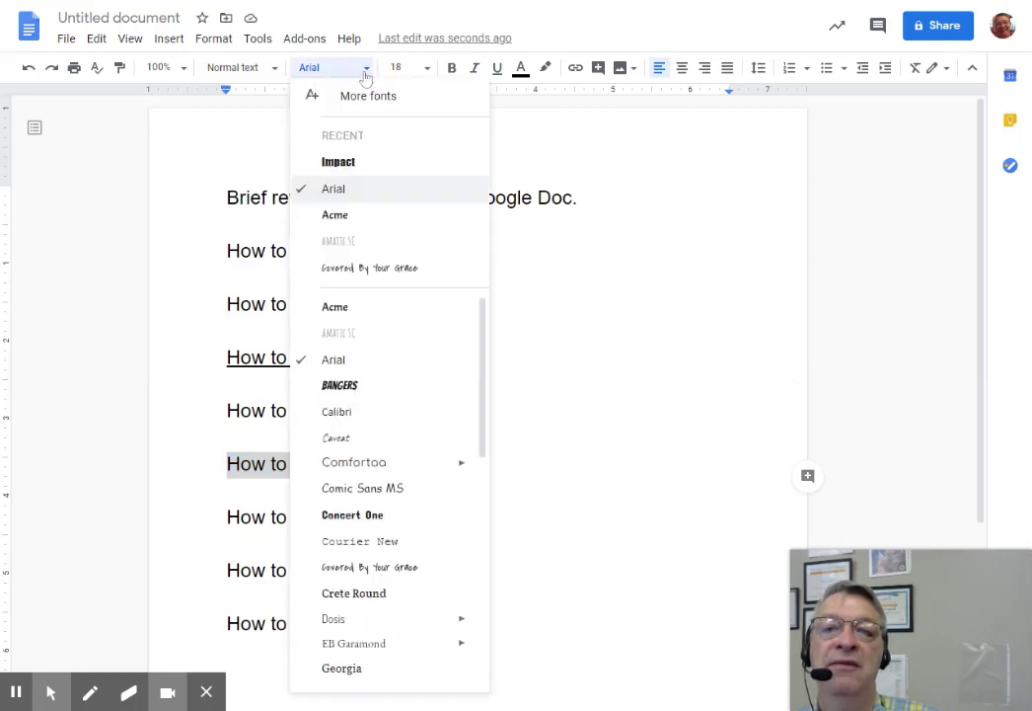
{"action": "scroll", "coordinate": [385, 430], "scroll_direction": "down", "scroll_amount": 5}
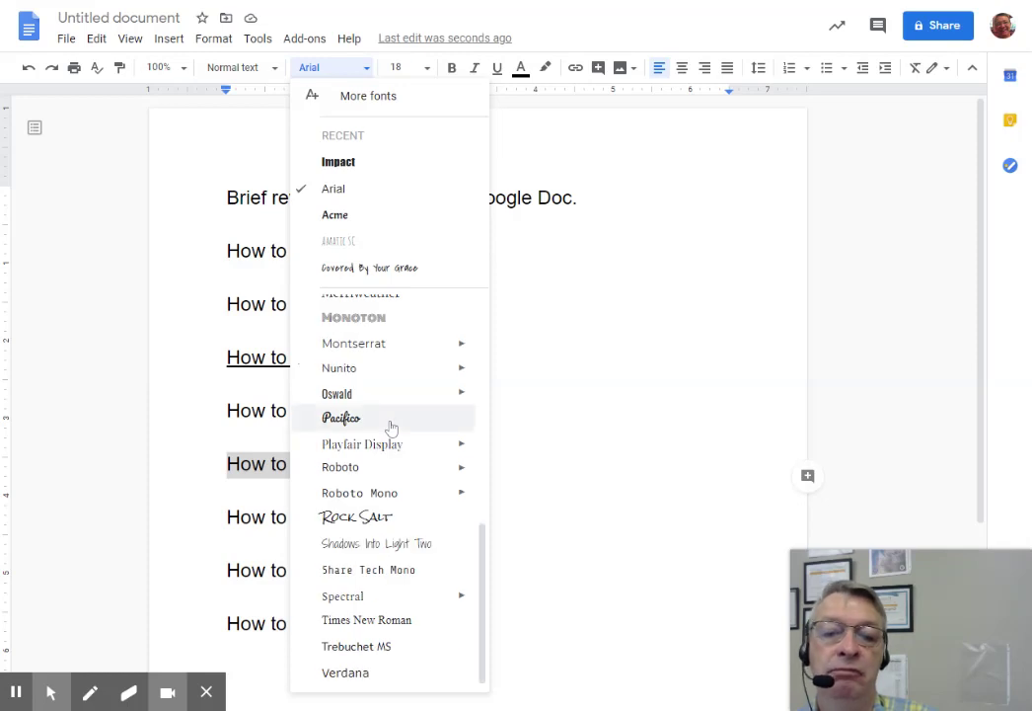
{"action": "scroll", "coordinate": [392, 425], "scroll_direction": "up", "scroll_amount": 6}
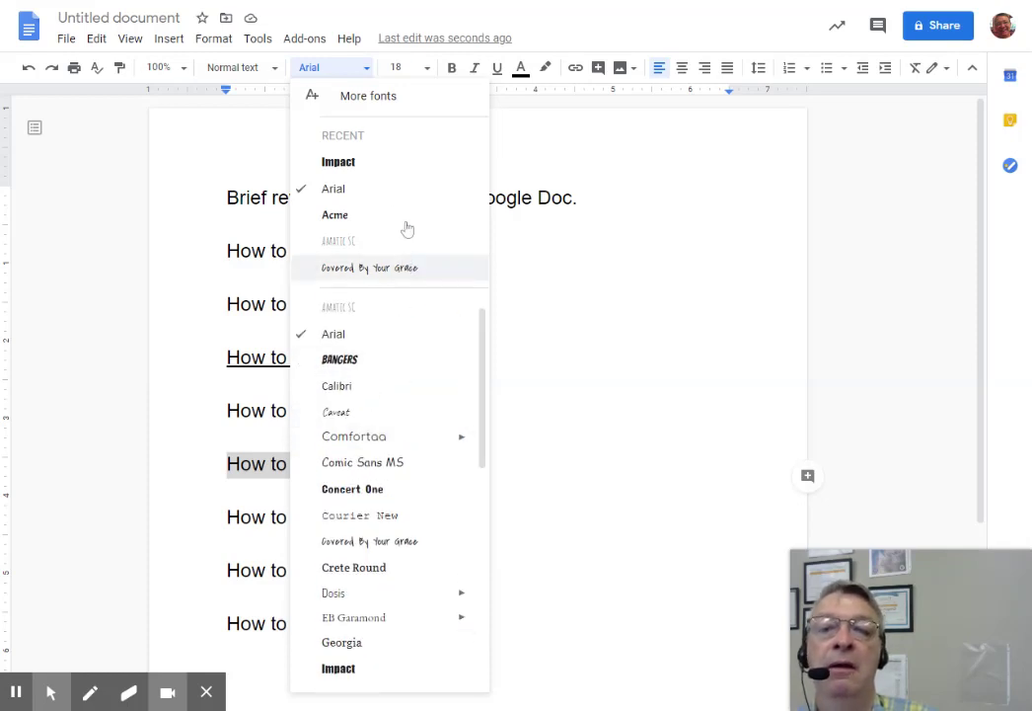
{"action": "left_click", "coordinate": [338, 163]}
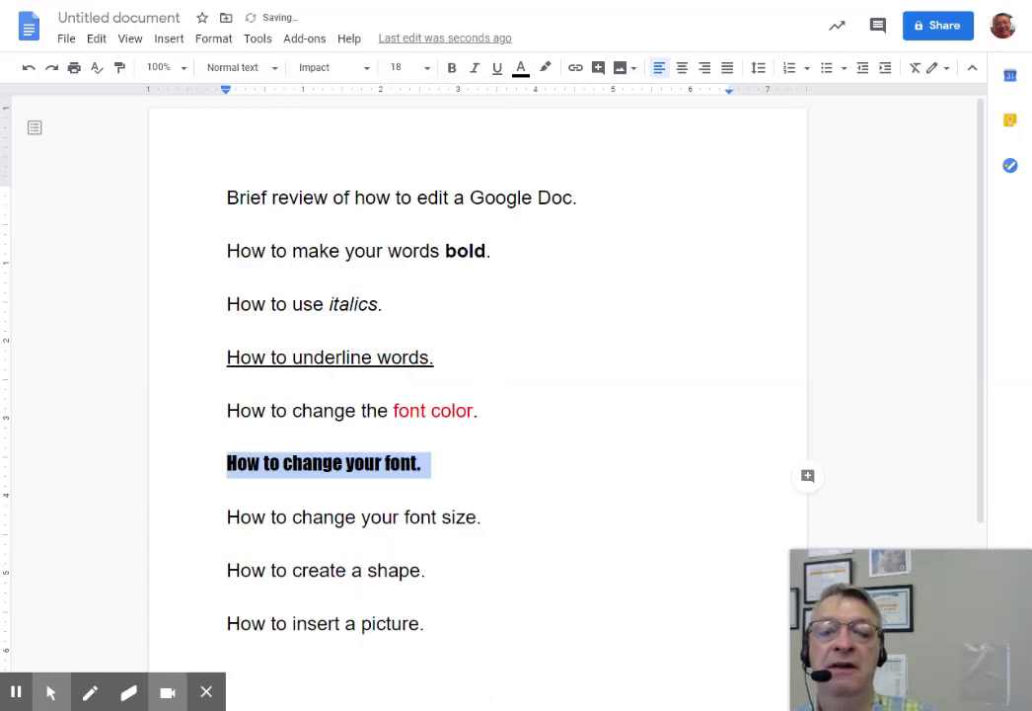
{"action": "left_click", "coordinate": [422, 463]}
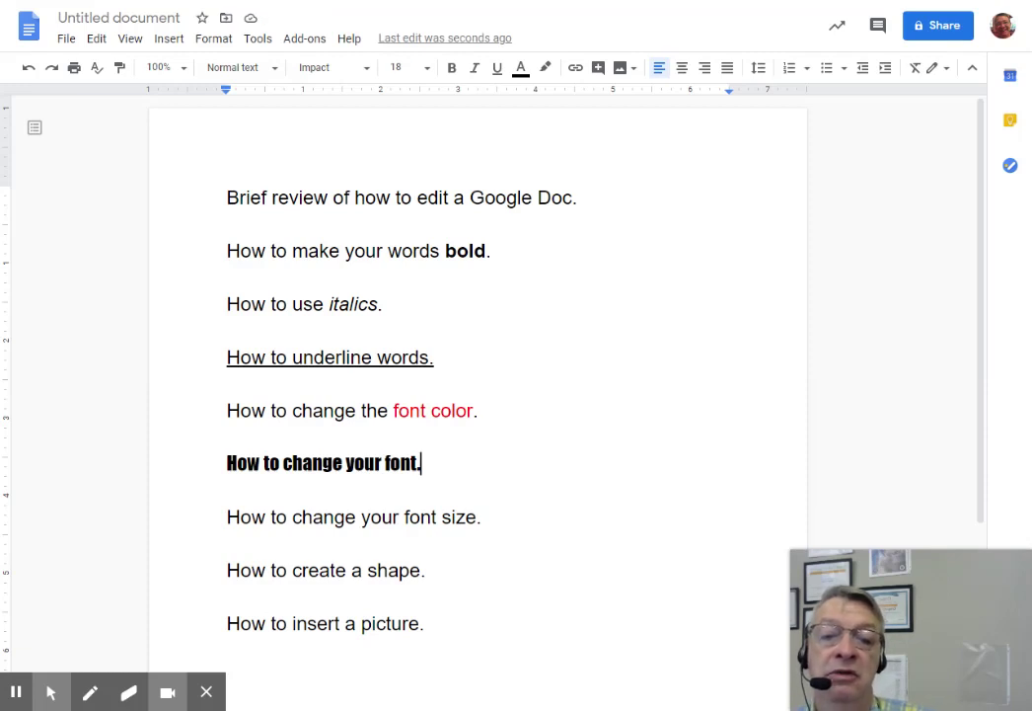
Step: Set the font size of the whole line "How to change your font size." to 24
{"action": "left_click_drag", "start_coordinate": [405, 517], "coordinate": [478, 517]}
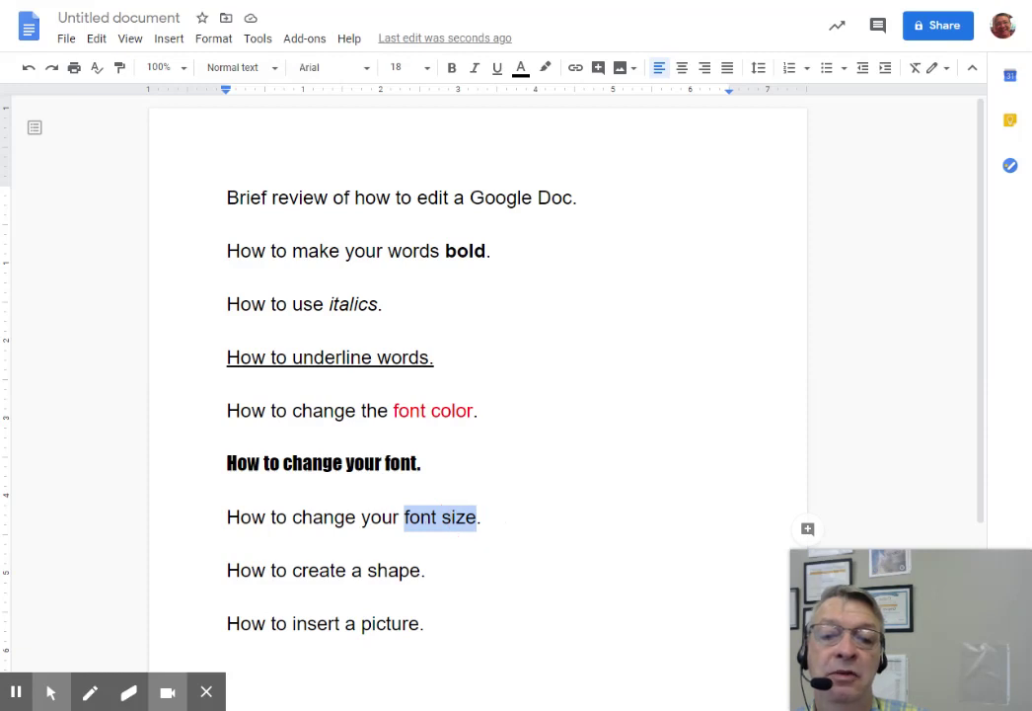
{"action": "triple_click", "coordinate": [478, 517]}
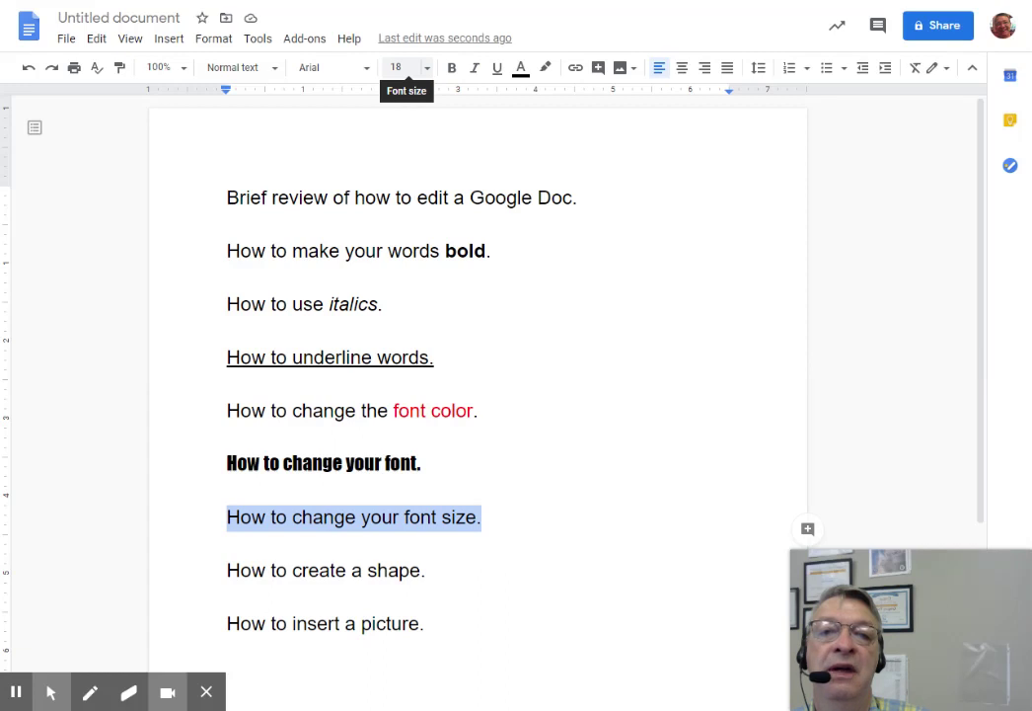
{"action": "left_click", "coordinate": [427, 68]}
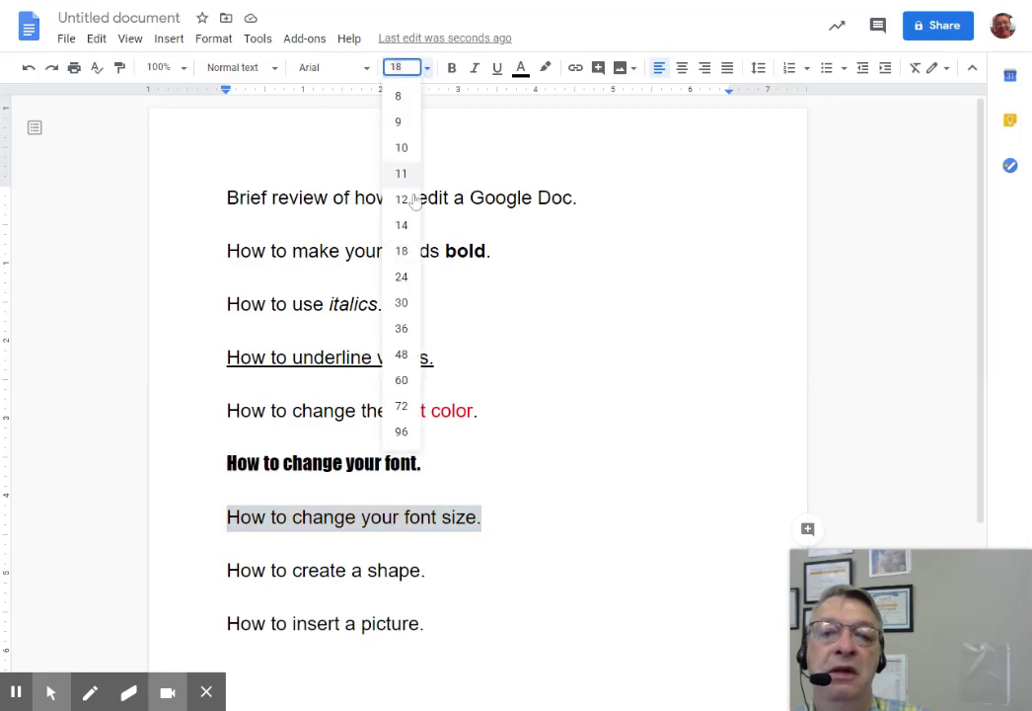
{"action": "left_click", "coordinate": [402, 277]}
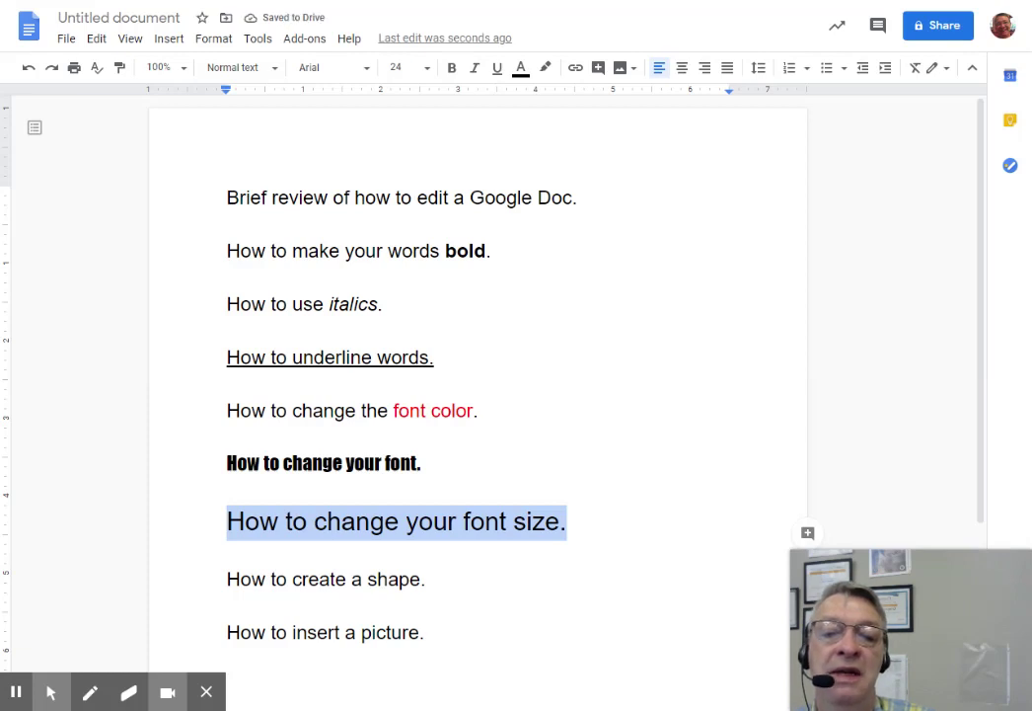
Step: Set the font size of only the word "change" in the line "How to change your font size." to 23
{"action": "left_click", "coordinate": [396, 518]}
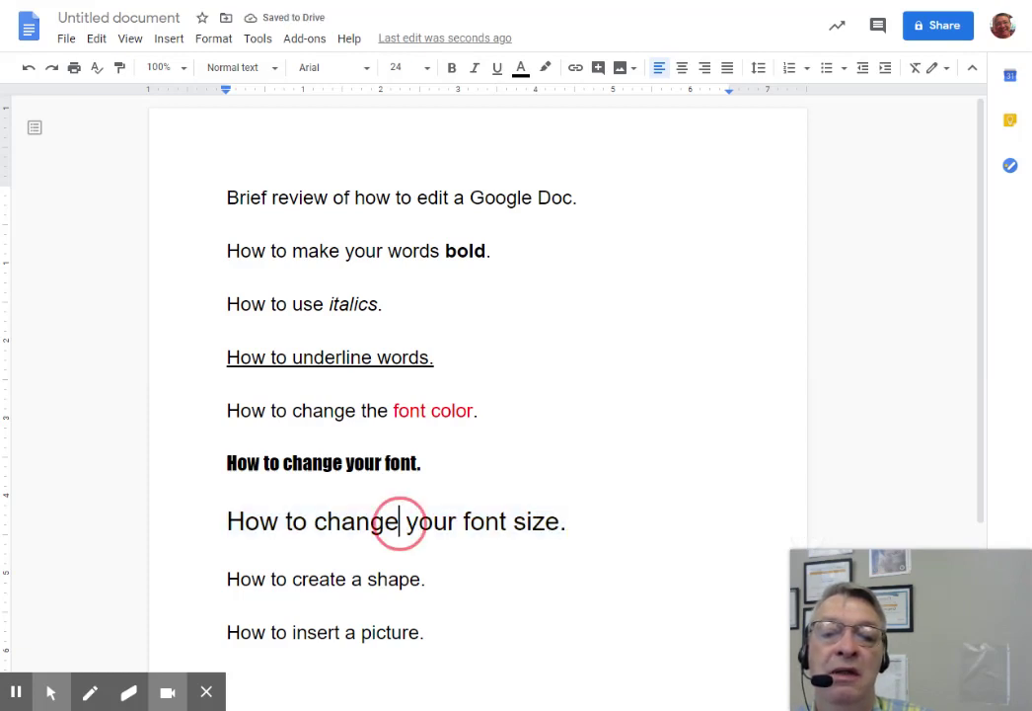
{"action": "left_click_drag", "start_coordinate": [398, 518], "coordinate": [313, 519]}
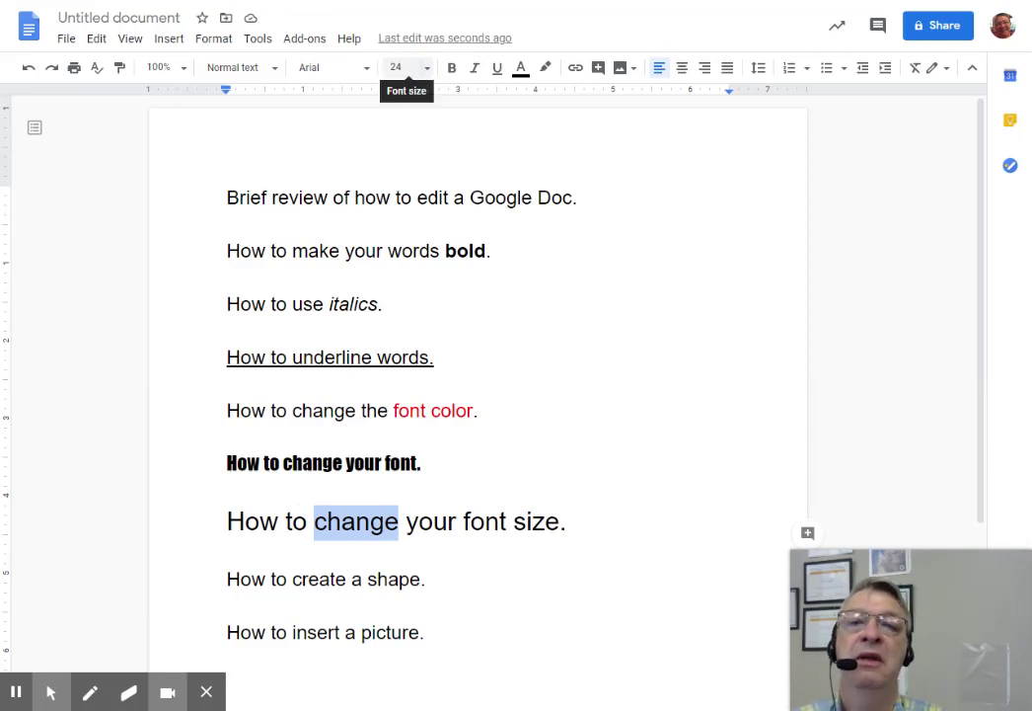
{"action": "left_click", "coordinate": [427, 67]}
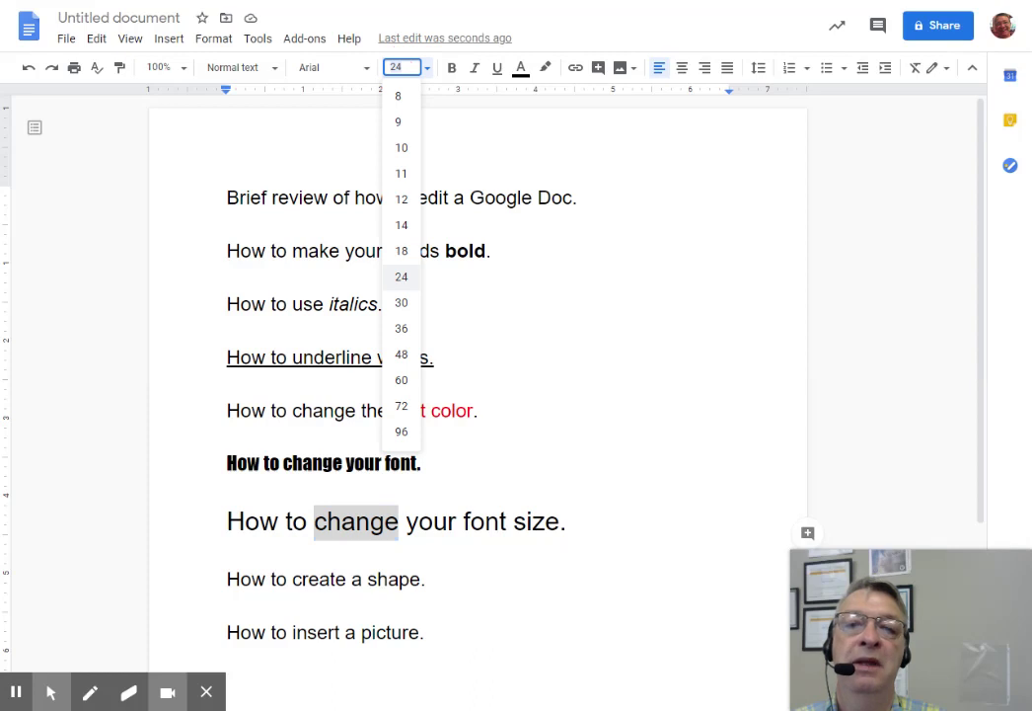
{"action": "type", "text": "23"}
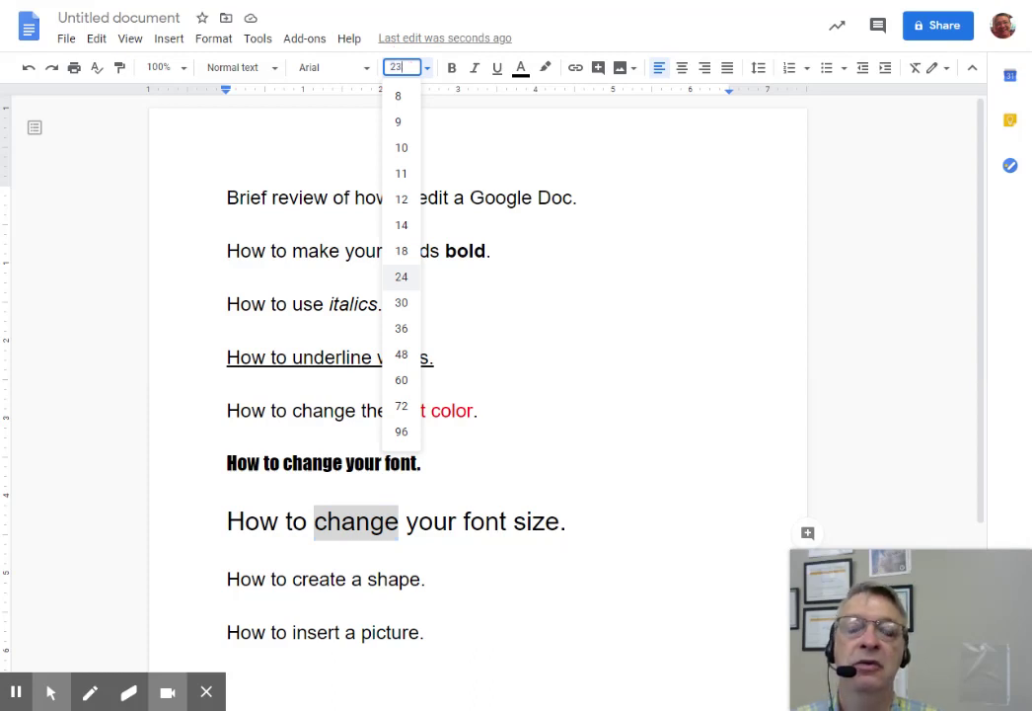
{"action": "key", "text": "Return"}
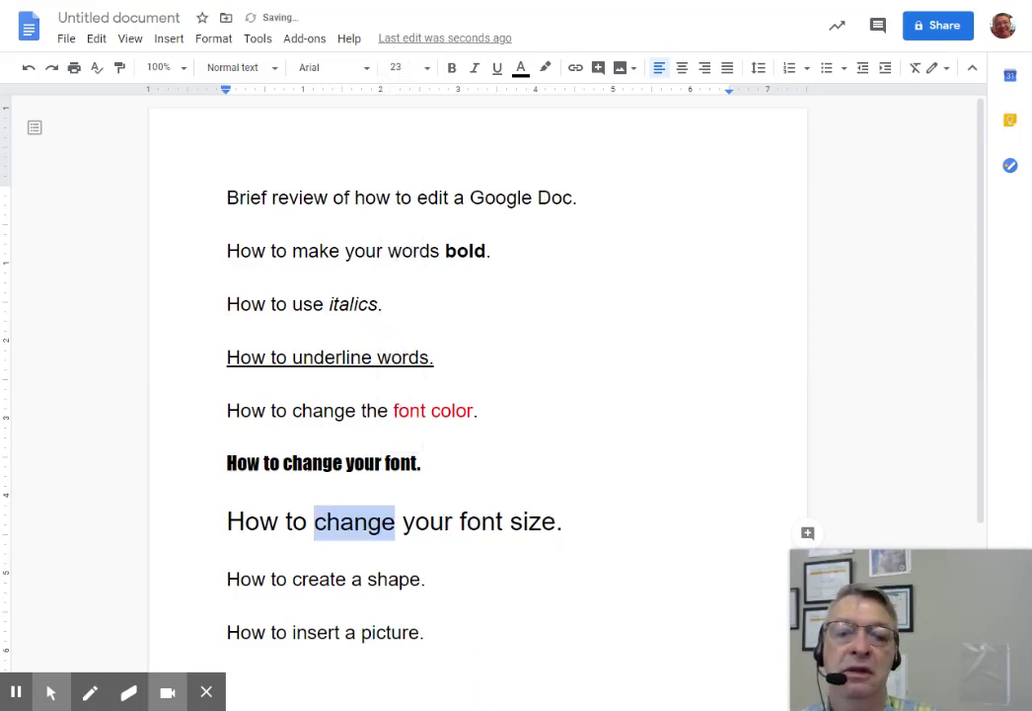
Step: Extend the selection to the space after "change" and set its font size to 13
{"action": "key", "text": "shift+Right"}
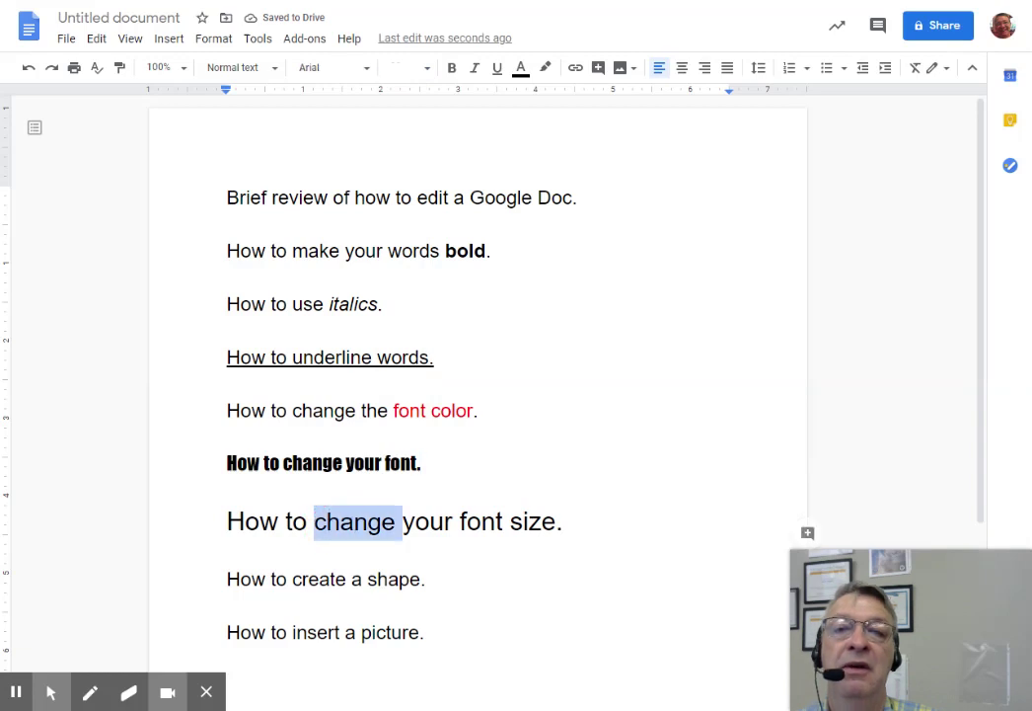
{"action": "left_click", "coordinate": [402, 67]}
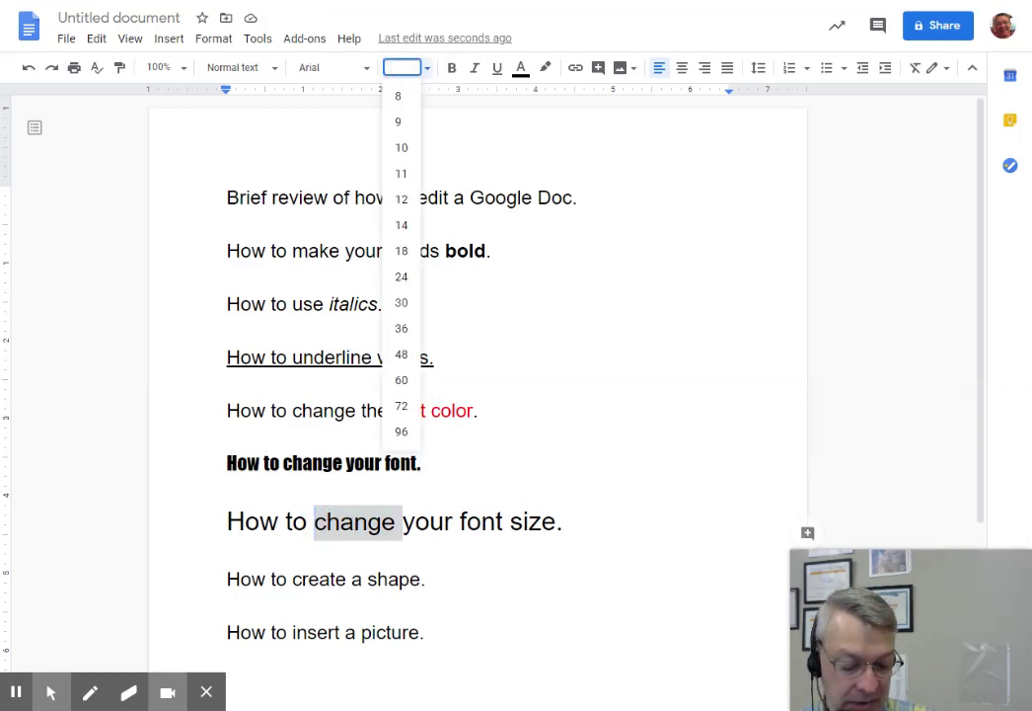
{"action": "type", "text": "13"}
{"action": "key", "text": "Return"}
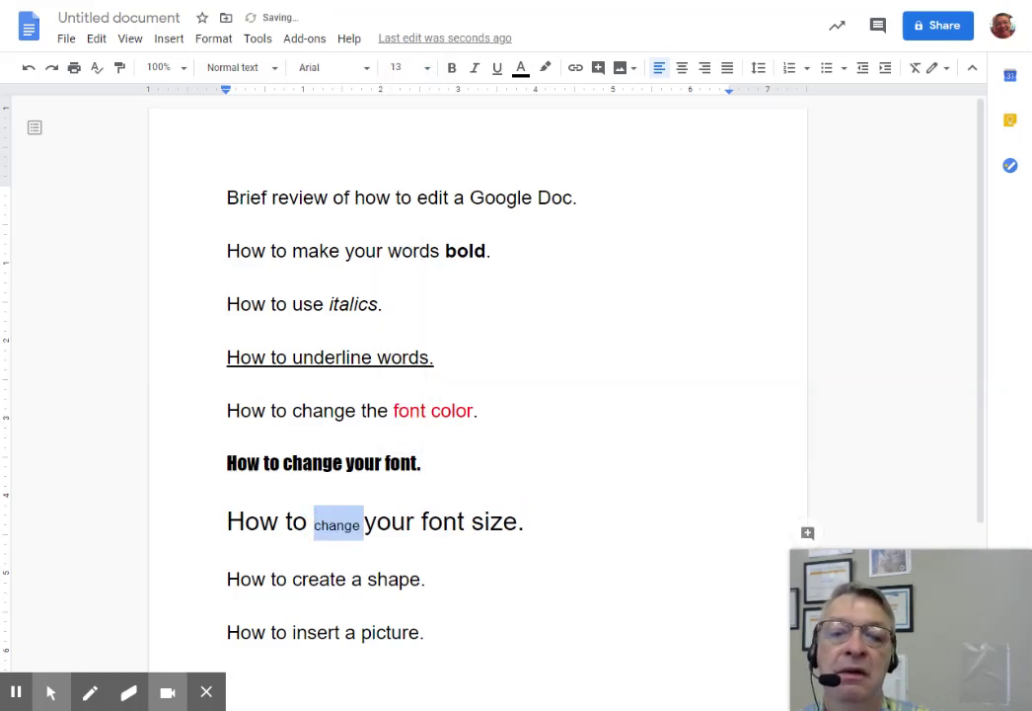
{"action": "left_click", "coordinate": [232, 438]}
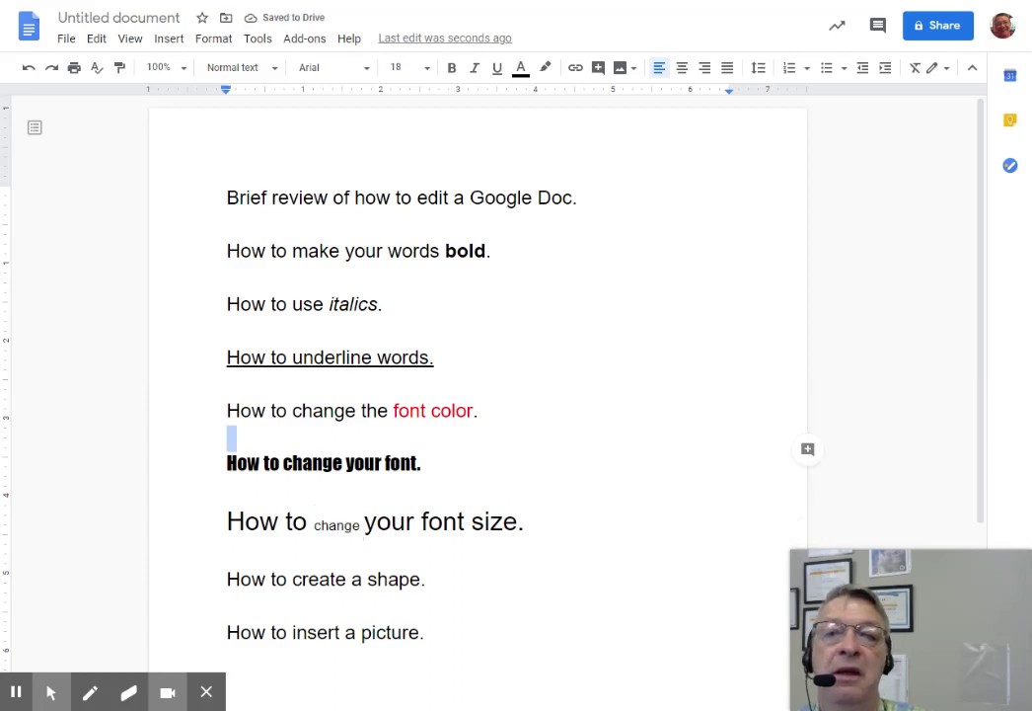
{"action": "left_click", "coordinate": [427, 67]}
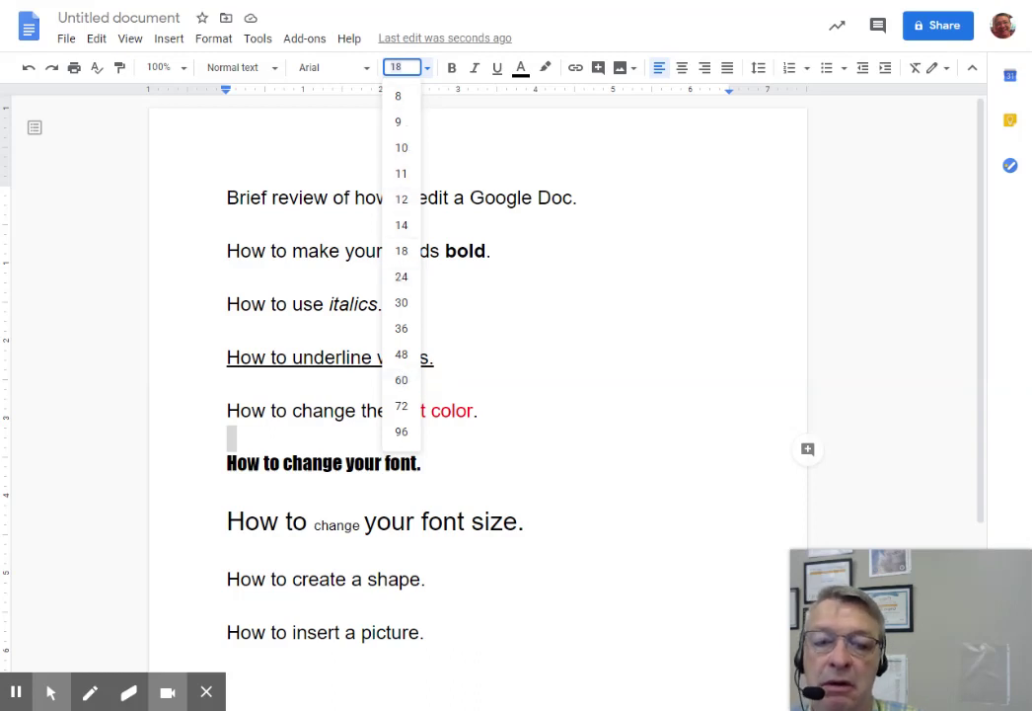
{"action": "left_click", "coordinate": [383, 303]}
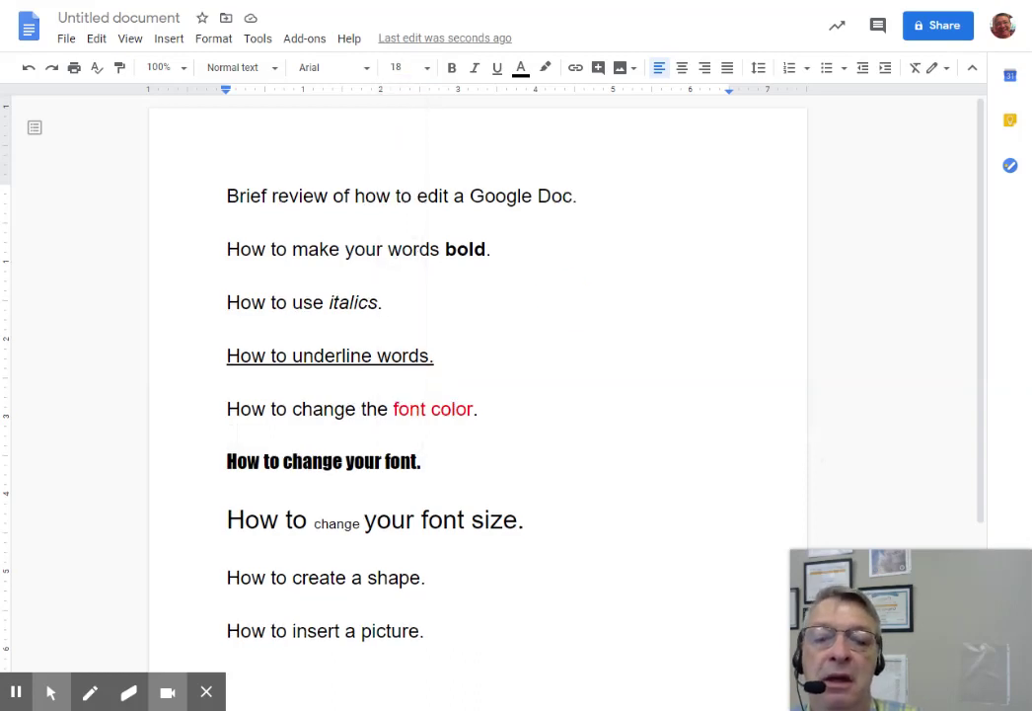
Step: Delete the line "How to create a shape." and close the gap it leaves above "How to insert a picture."
{"action": "scroll", "coordinate": [477, 394], "scroll_direction": "down", "scroll_amount": 3}
{"action": "left_click_drag", "start_coordinate": [426, 315], "coordinate": [202, 307]}
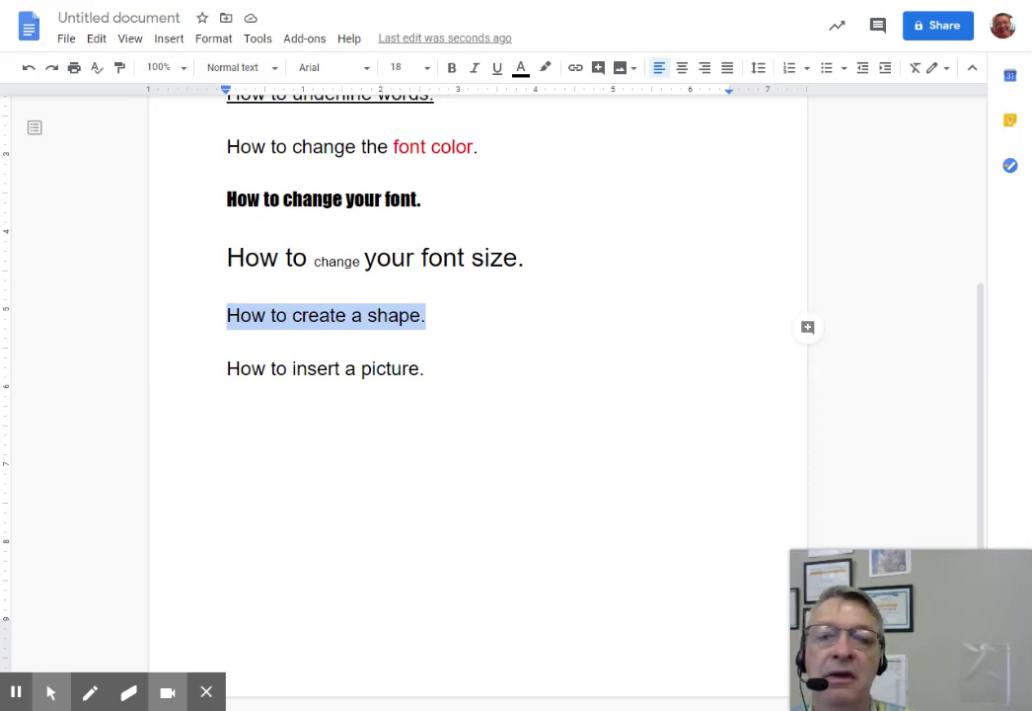
{"action": "key", "text": "Delete"}
{"action": "key", "text": "Delete"}
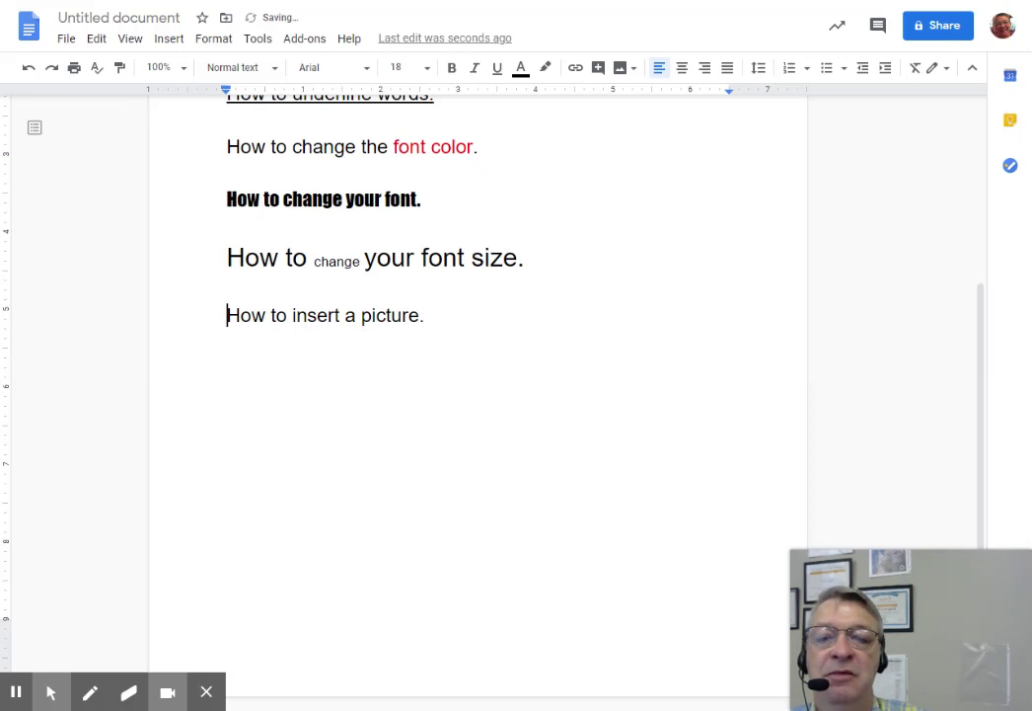
Step: Start a new empty line below "How to insert a picture."
{"action": "left_click", "coordinate": [435, 316]}
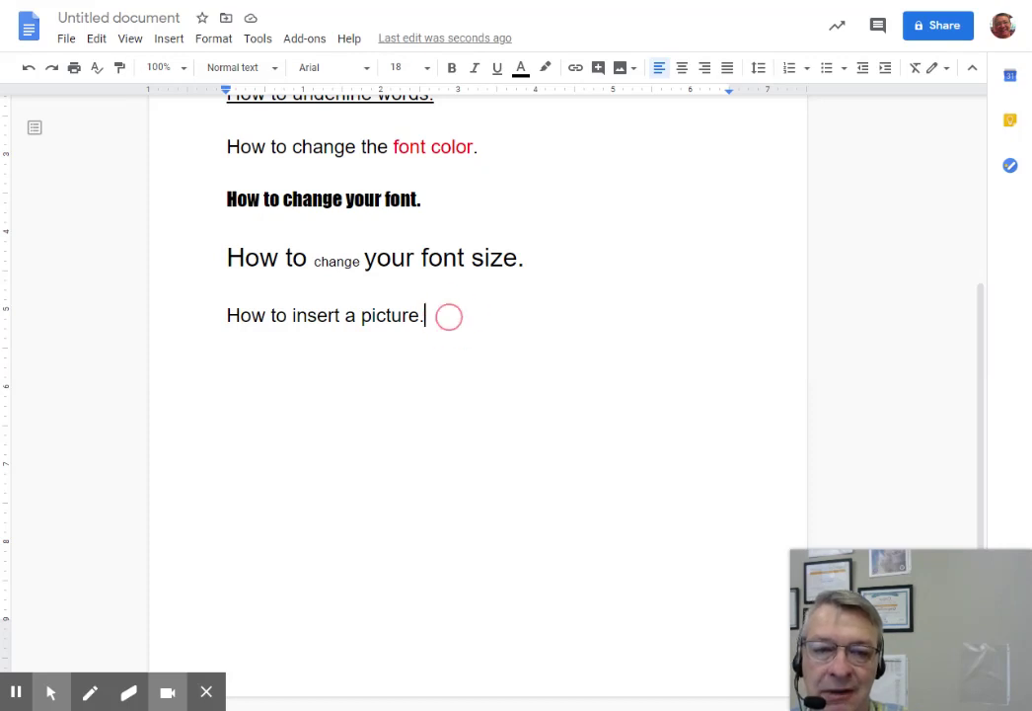
{"action": "double_click", "coordinate": [447, 316]}
{"action": "left_click", "coordinate": [242, 352]}
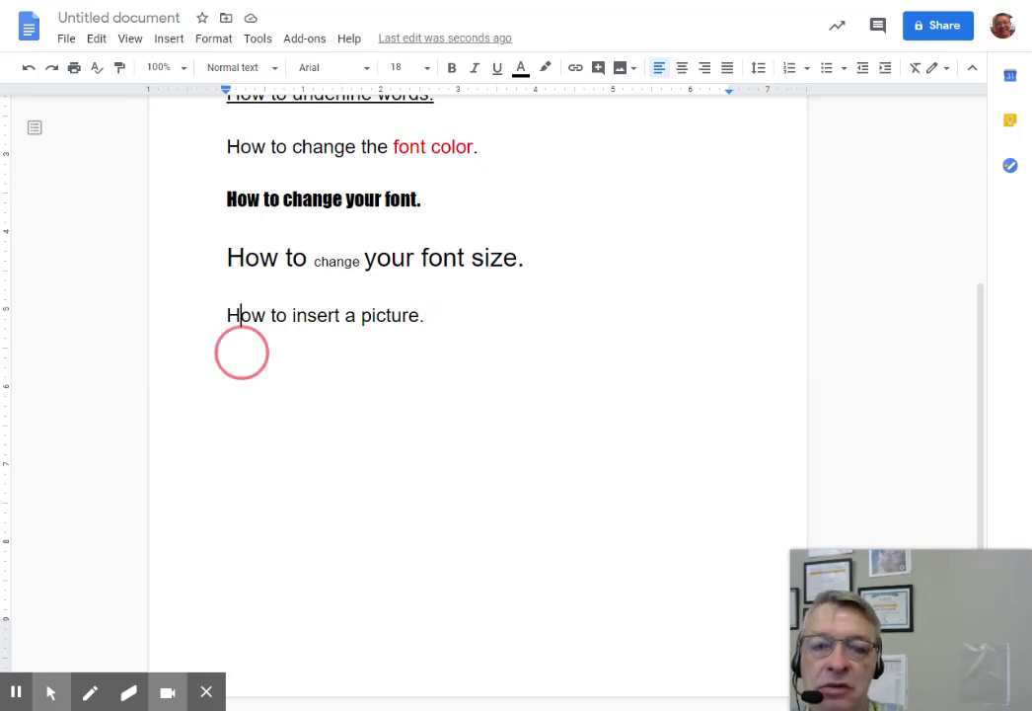
{"action": "double_click", "coordinate": [452, 314]}
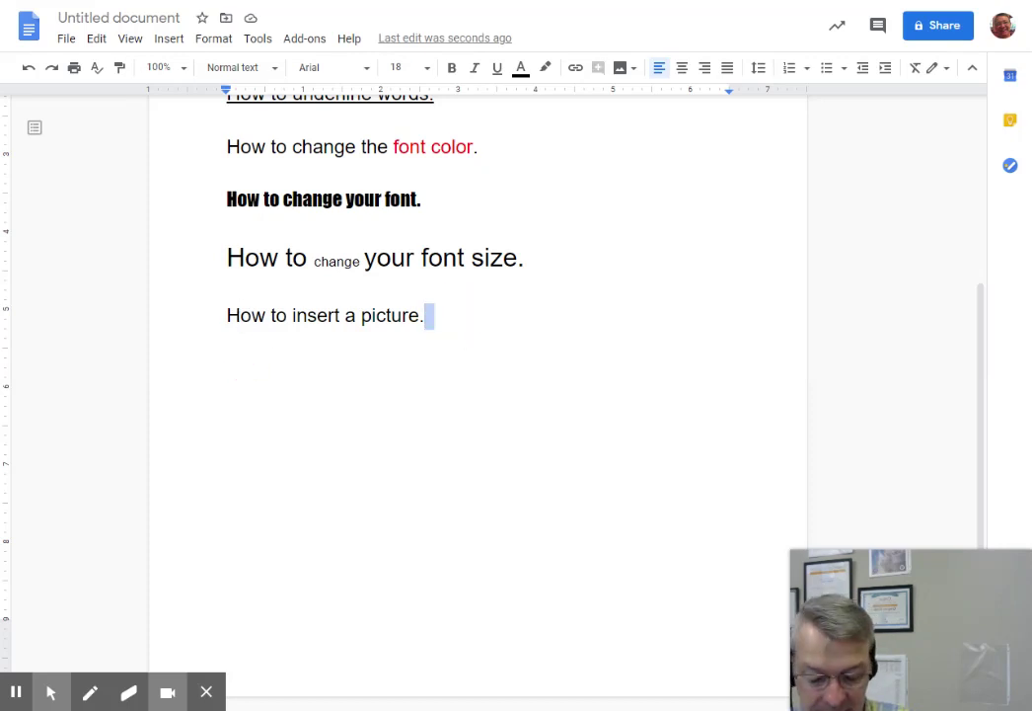
{"action": "key", "text": "Return"}
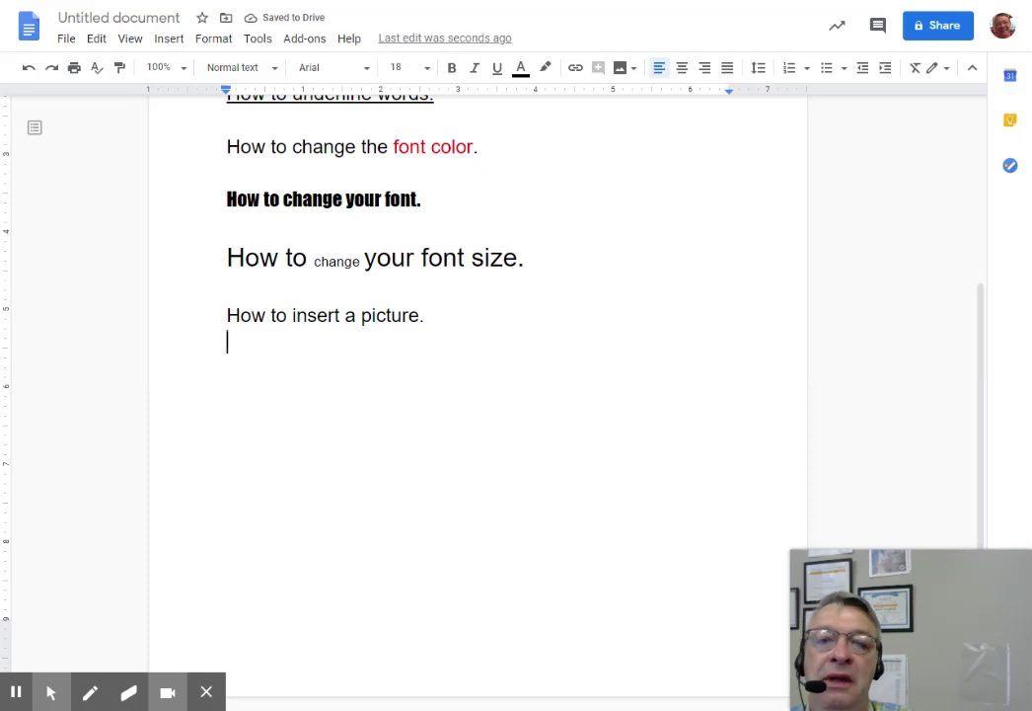
{"action": "left_click", "coordinate": [169, 39]}
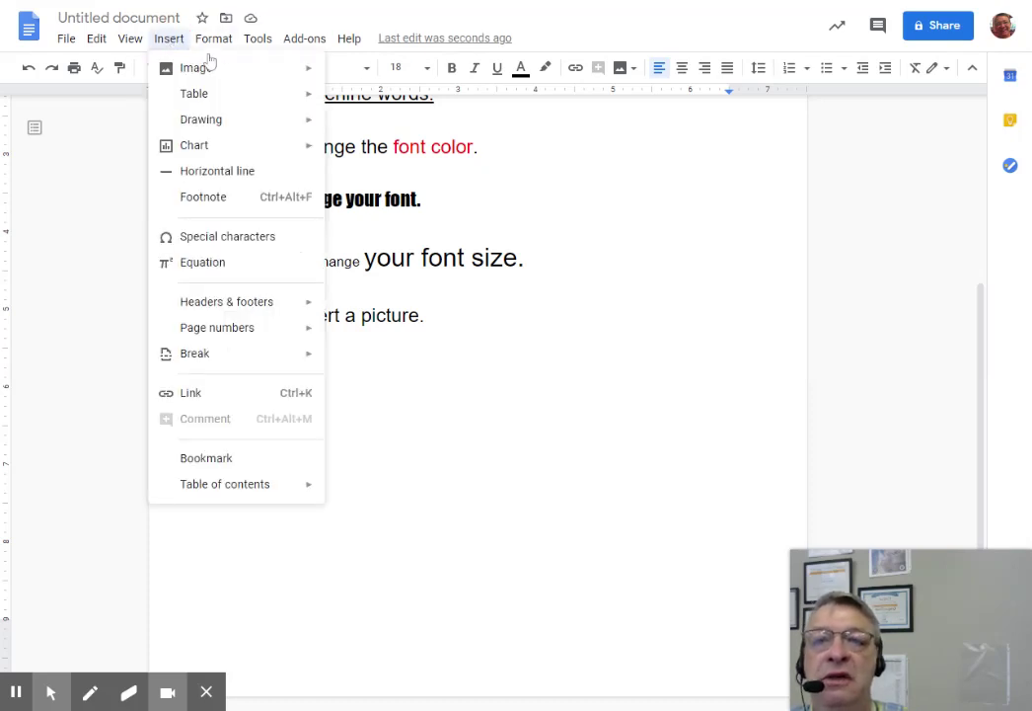
{"action": "mouse_move", "coordinate": [219, 42]}
{"action": "mouse_move", "coordinate": [166, 40]}
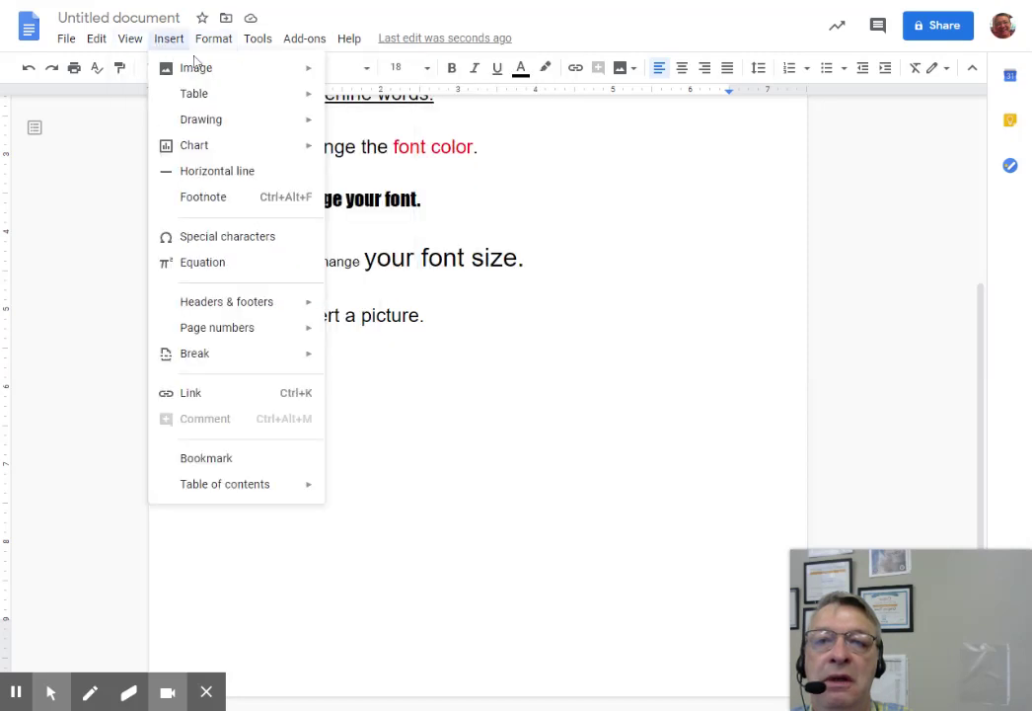
{"action": "mouse_move", "coordinate": [253, 69]}
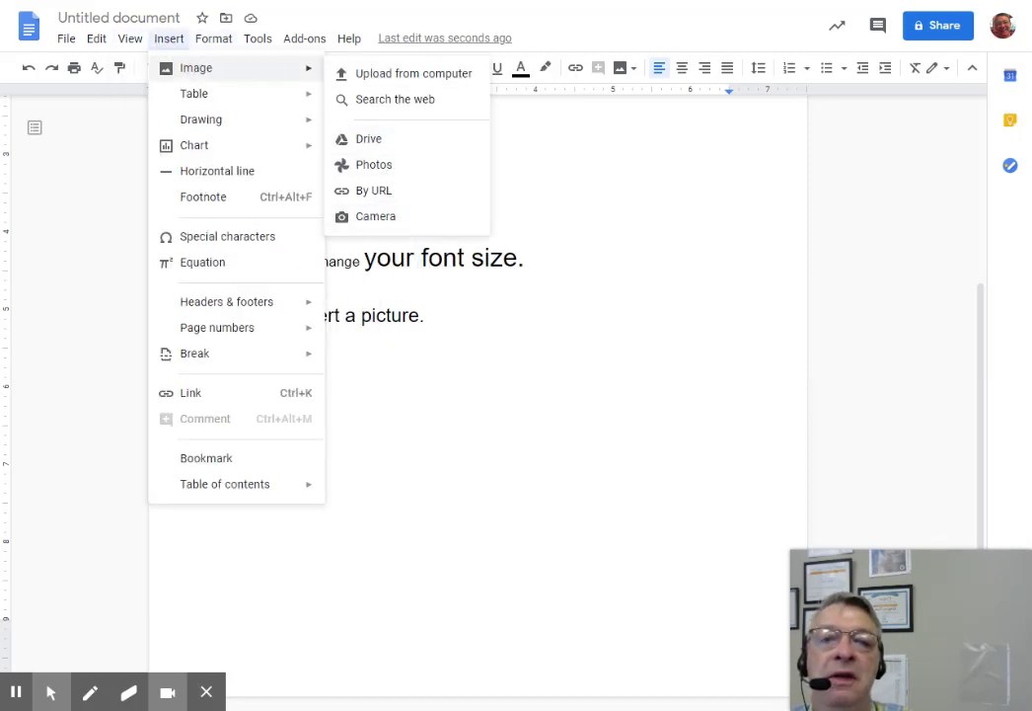
Step: Search the web for images of "computer" to insert into the document
{"action": "left_click", "coordinate": [634, 68]}
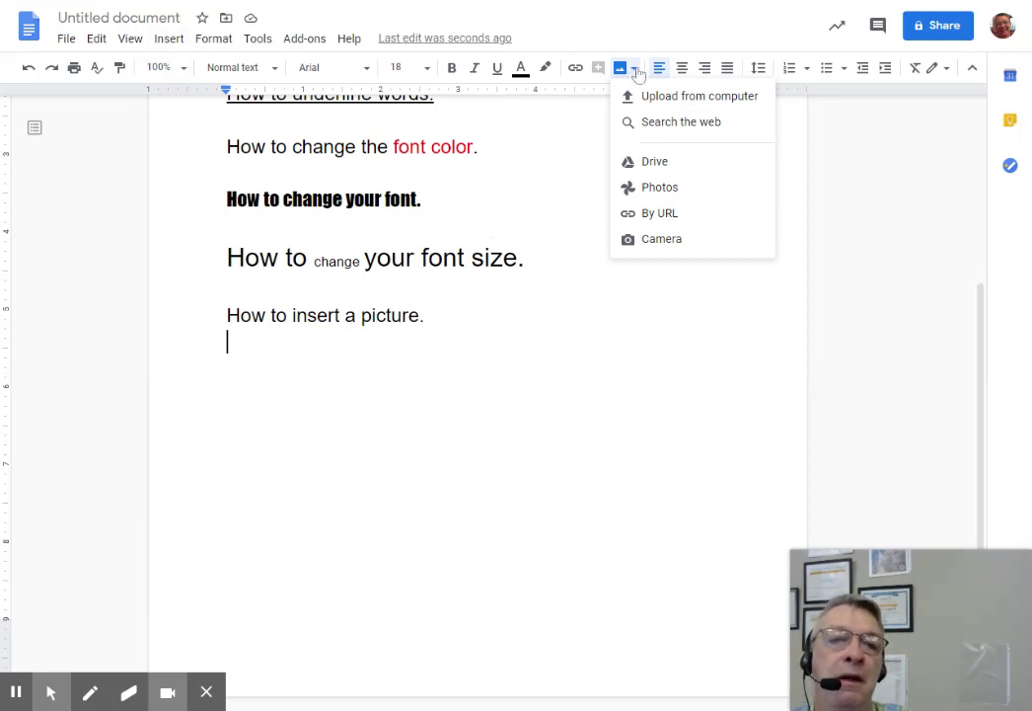
{"action": "left_click", "coordinate": [683, 130]}
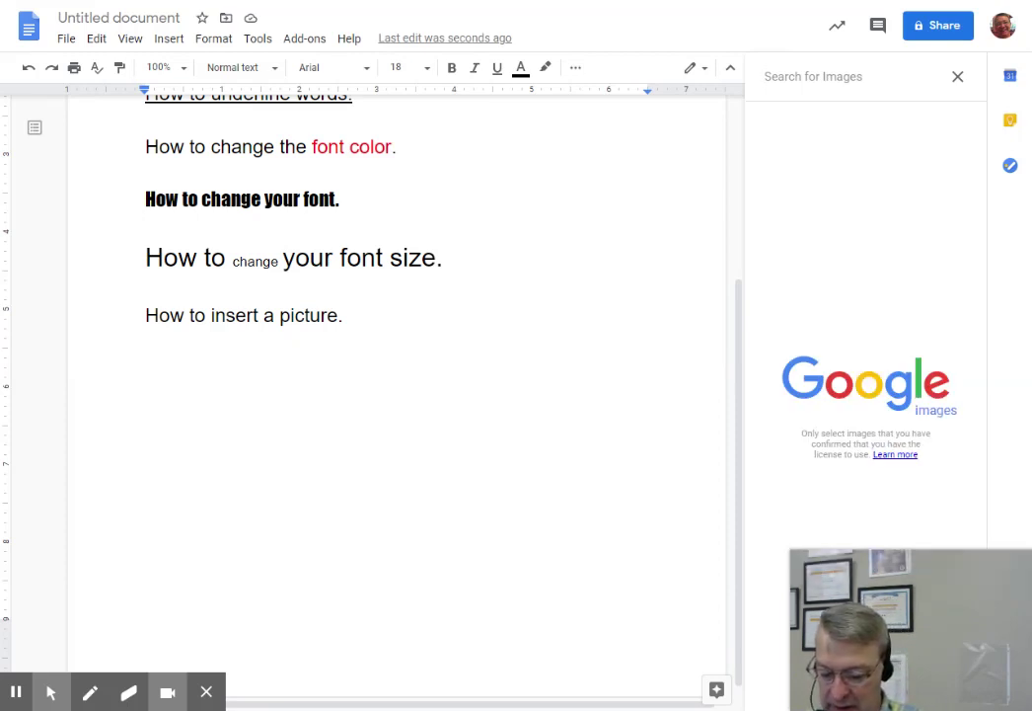
{"action": "type", "text": "computer"}
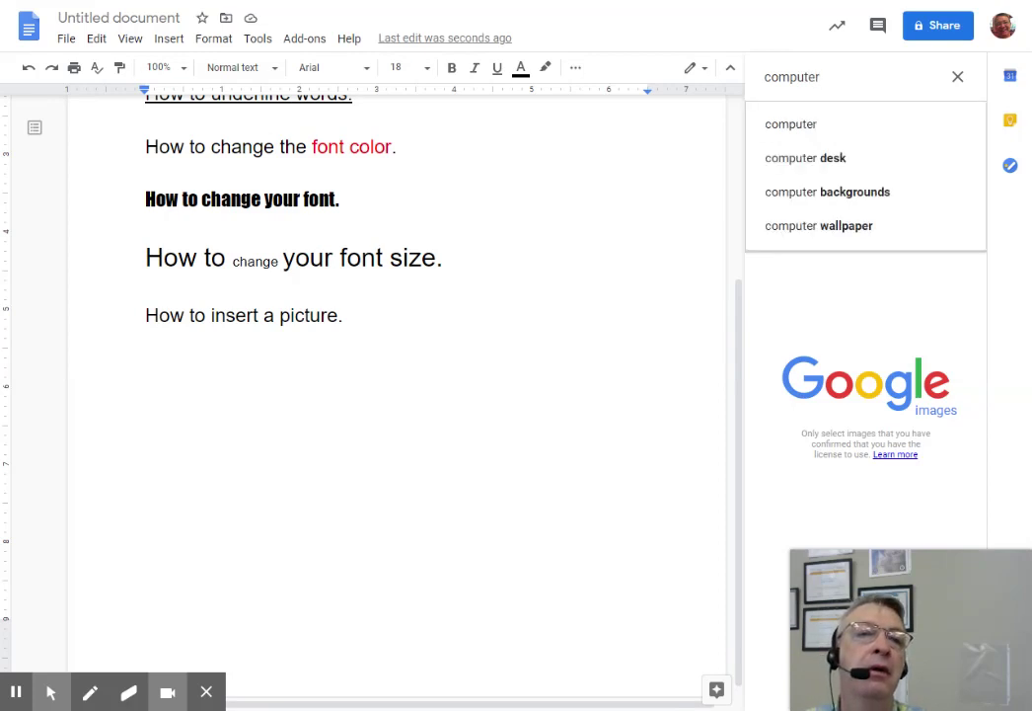
{"action": "left_click", "coordinate": [812, 125]}
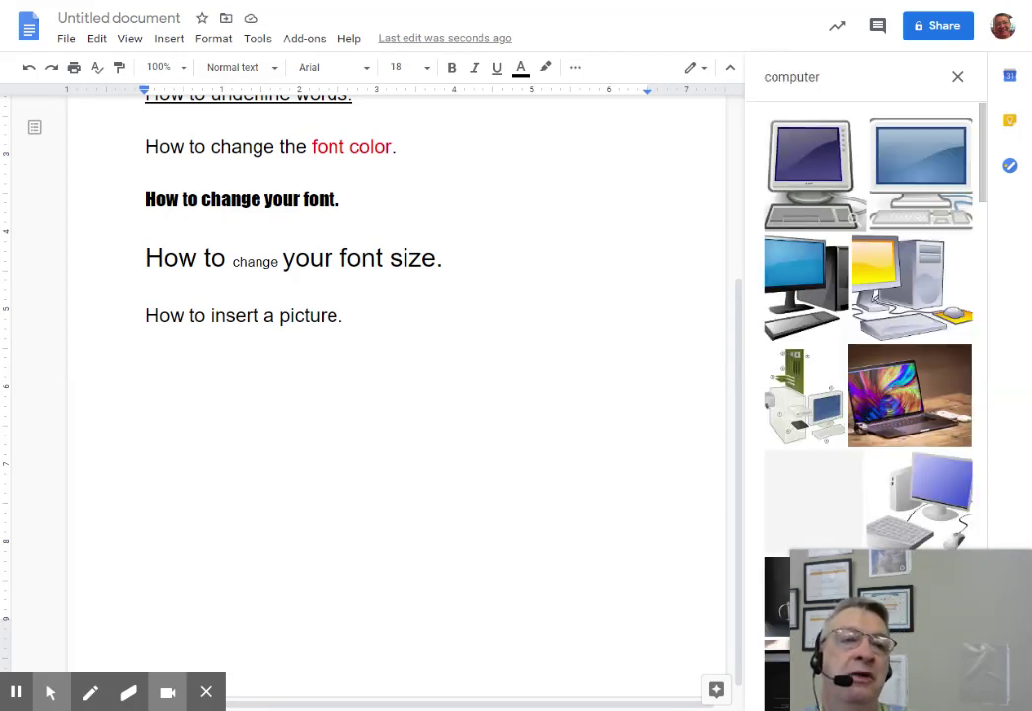
Step: Try to insert the photo of the laptop with the colorful screen below "How to insert a picture."
{"action": "left_click", "coordinate": [901, 388]}
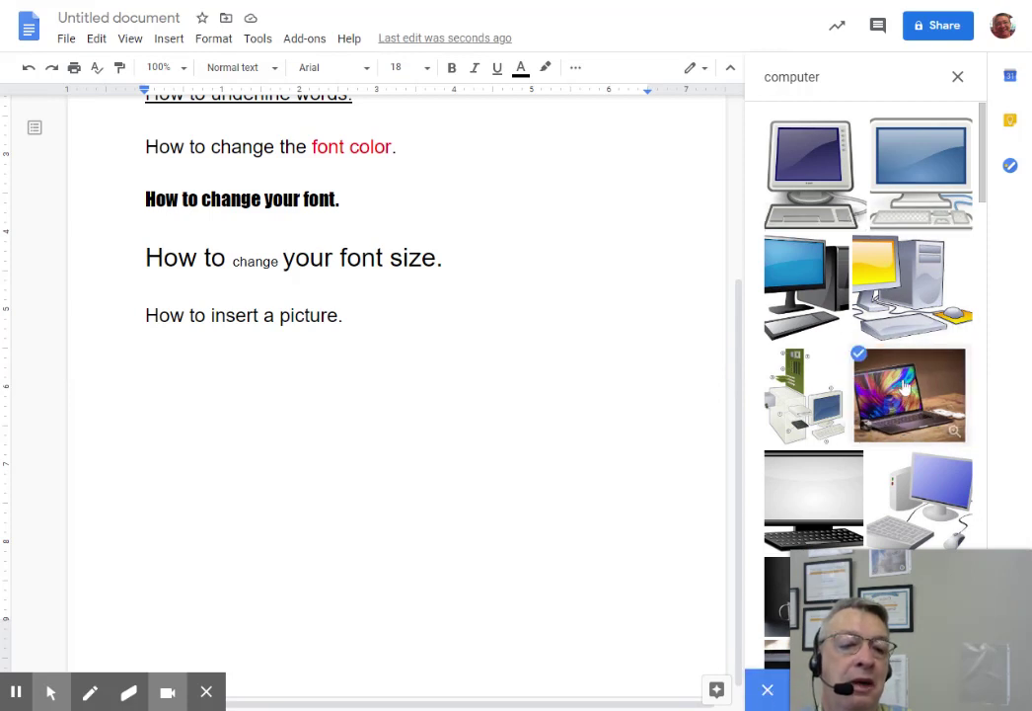
{"action": "scroll", "coordinate": [903, 384], "scroll_direction": "down", "scroll_amount": 3}
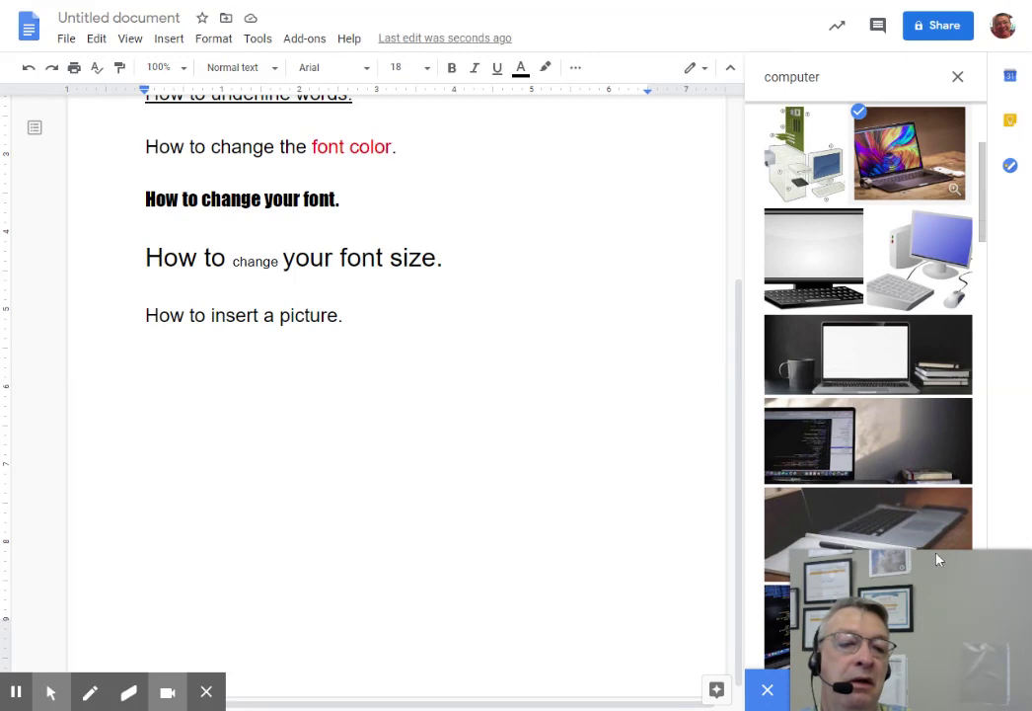
{"action": "mouse_move", "coordinate": [932, 573]}
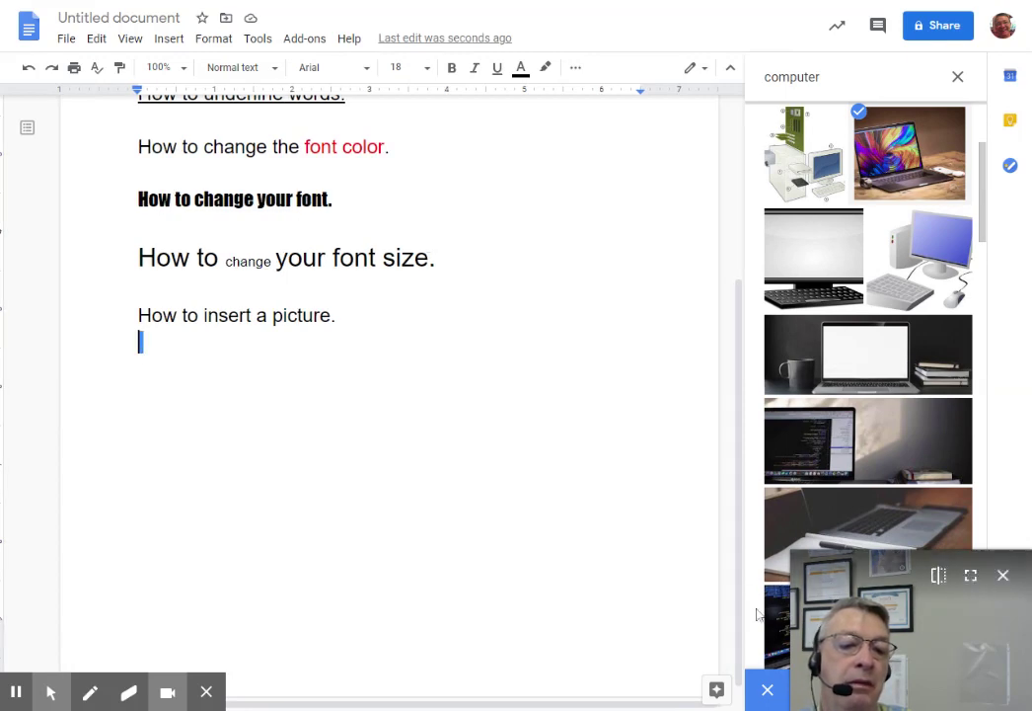
{"action": "left_click", "coordinate": [918, 163]}
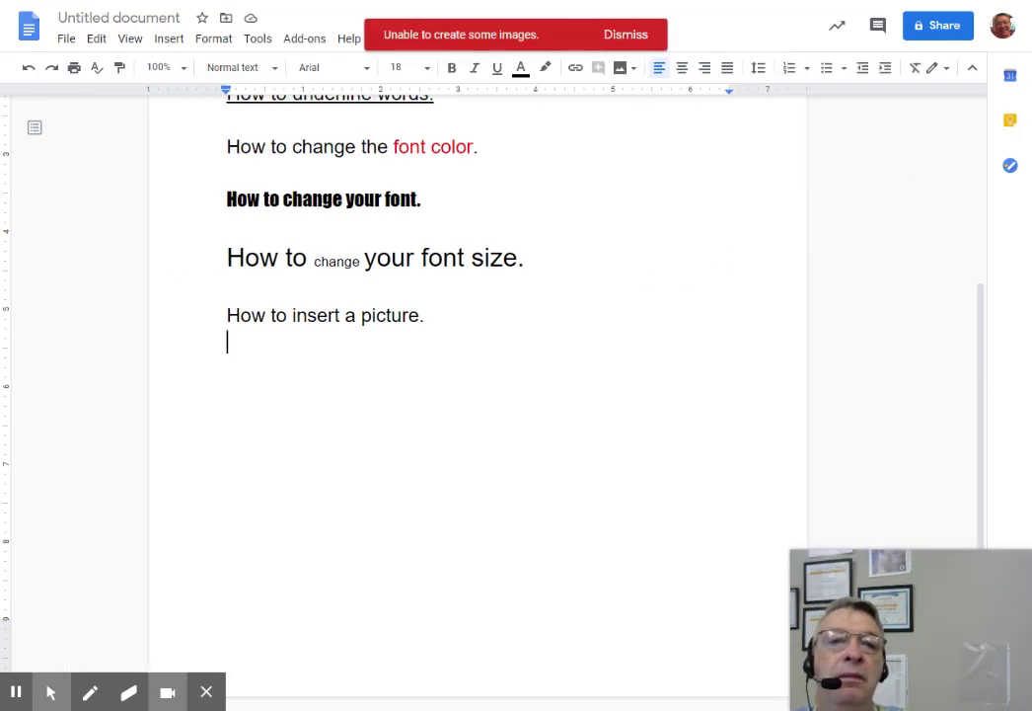
Step: Try again to insert the laptop photo with the colorful screen from a web image search for "computer", and dismiss the error notice
{"action": "scroll", "coordinate": [860, 235], "scroll_direction": "up", "scroll_amount": 3}
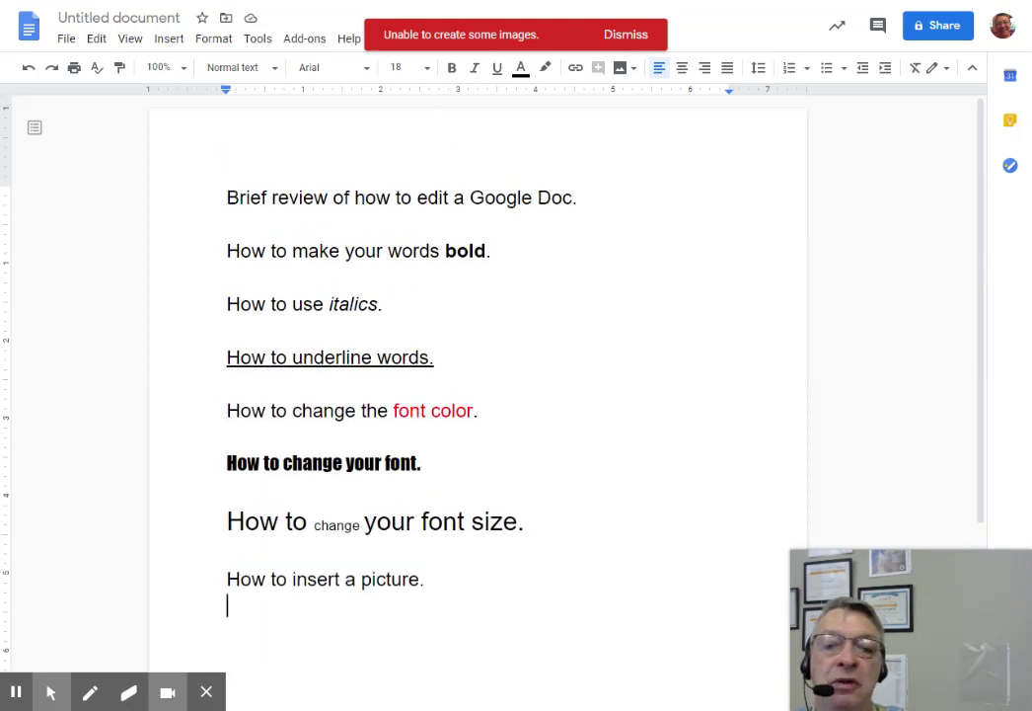
{"action": "left_click", "coordinate": [633, 71]}
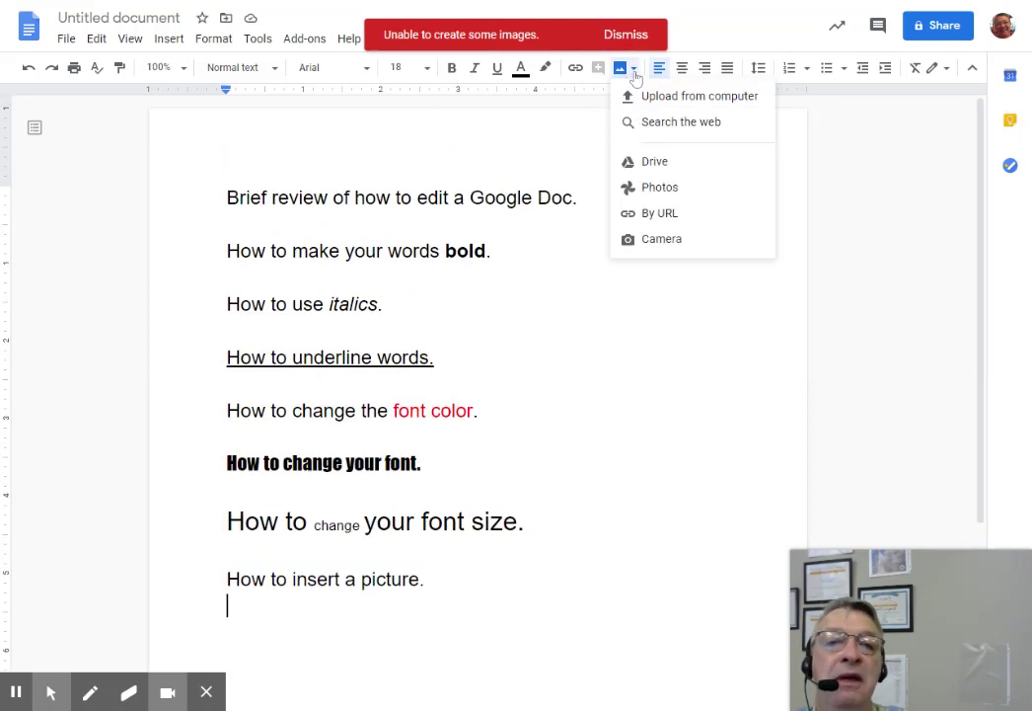
{"action": "left_click", "coordinate": [657, 122]}
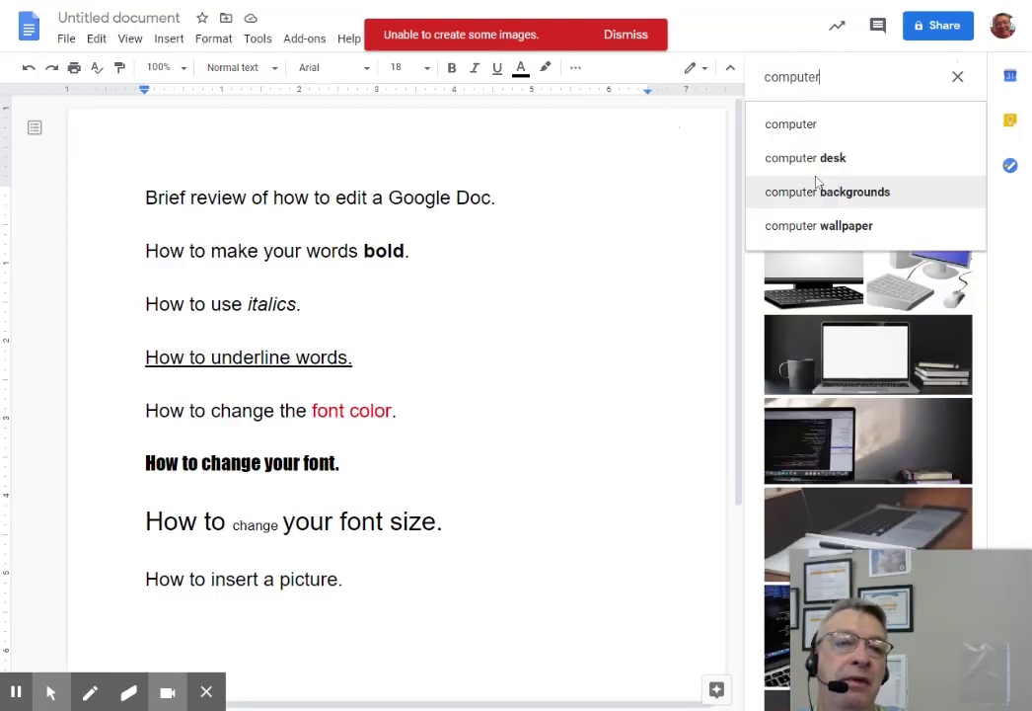
{"action": "left_click", "coordinate": [988, 275]}
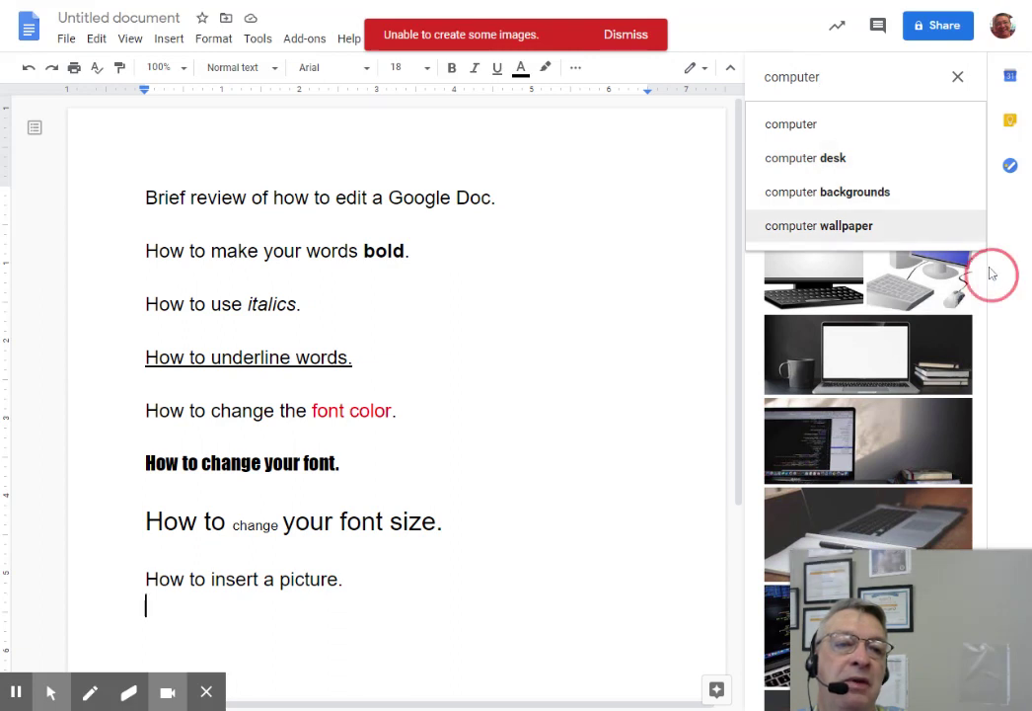
{"action": "left_click", "coordinate": [768, 124]}
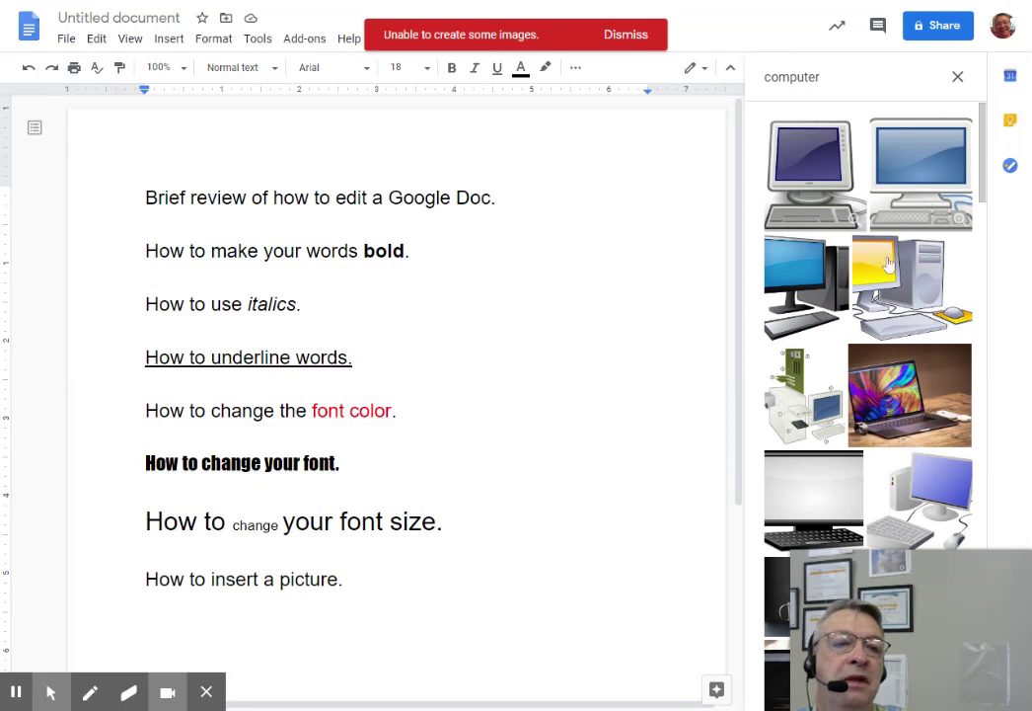
{"action": "left_click", "coordinate": [901, 399]}
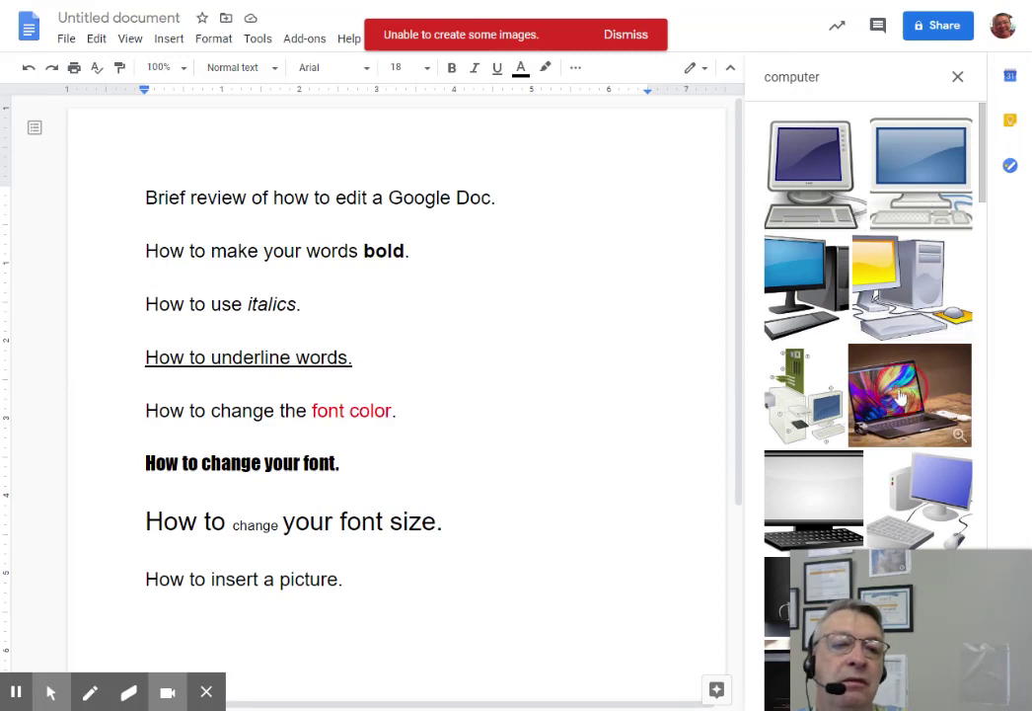
{"action": "left_click", "coordinate": [901, 395]}
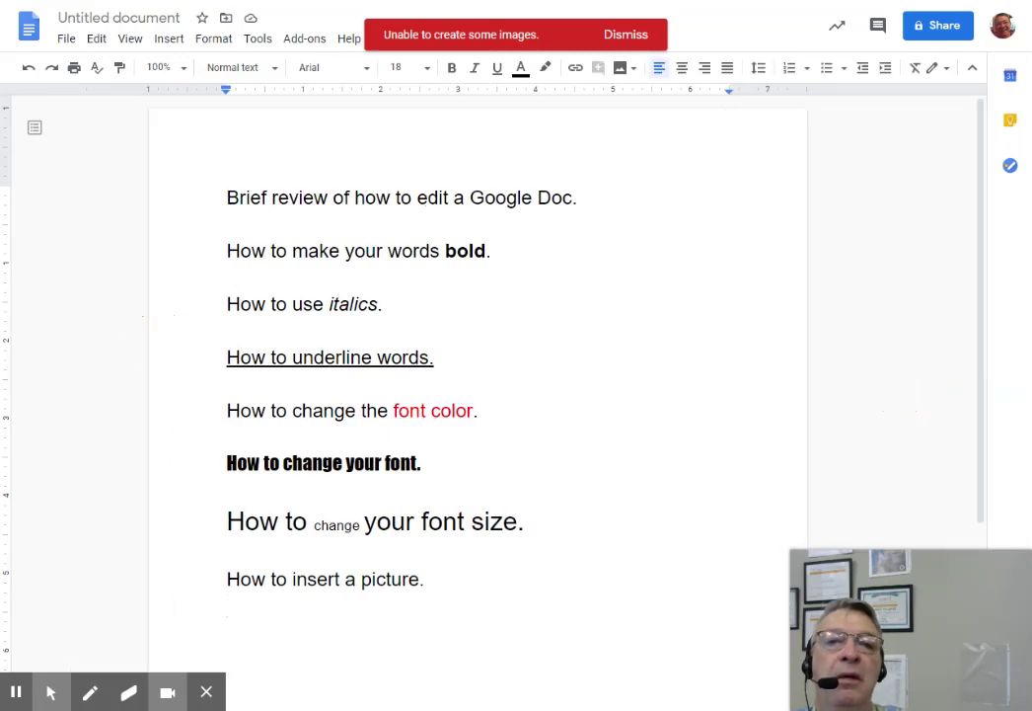
{"action": "left_click", "coordinate": [630, 34]}
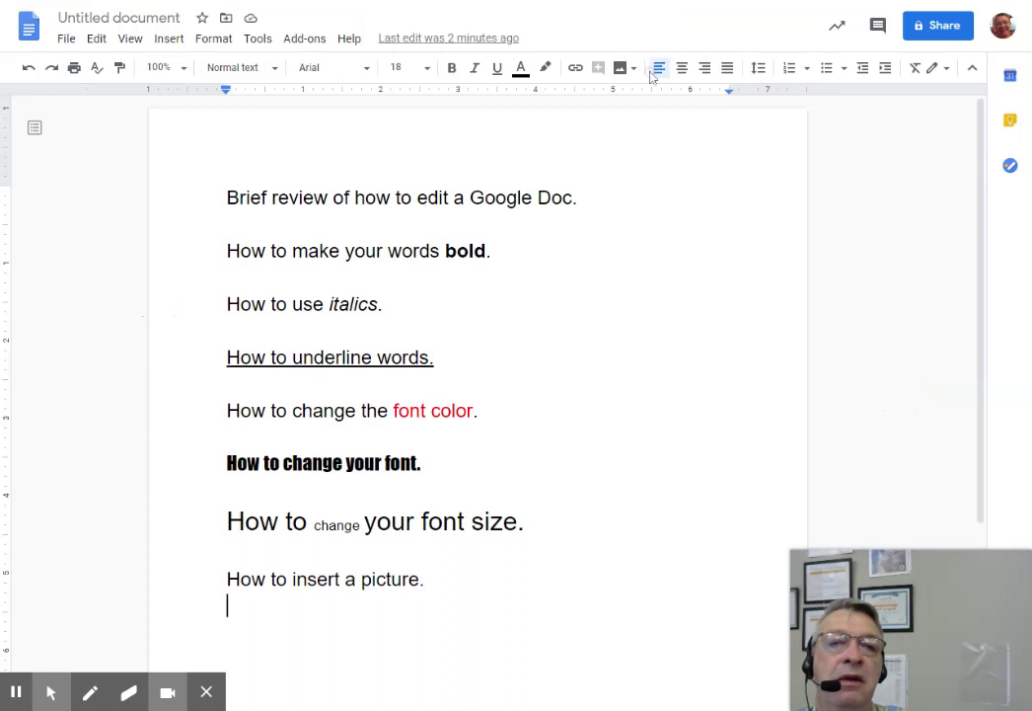
Step: Search the web for "computer desk" images and insert the photo of a laptop on a wooden desk with a yellow-green chair
{"action": "left_click", "coordinate": [634, 69]}
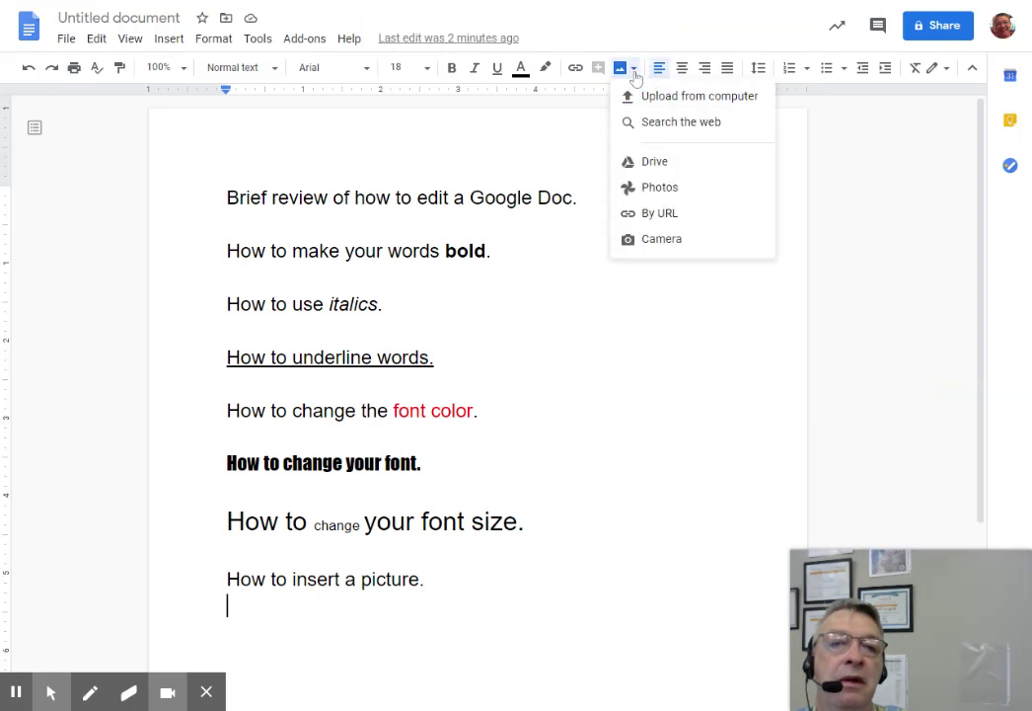
{"action": "left_click", "coordinate": [652, 122]}
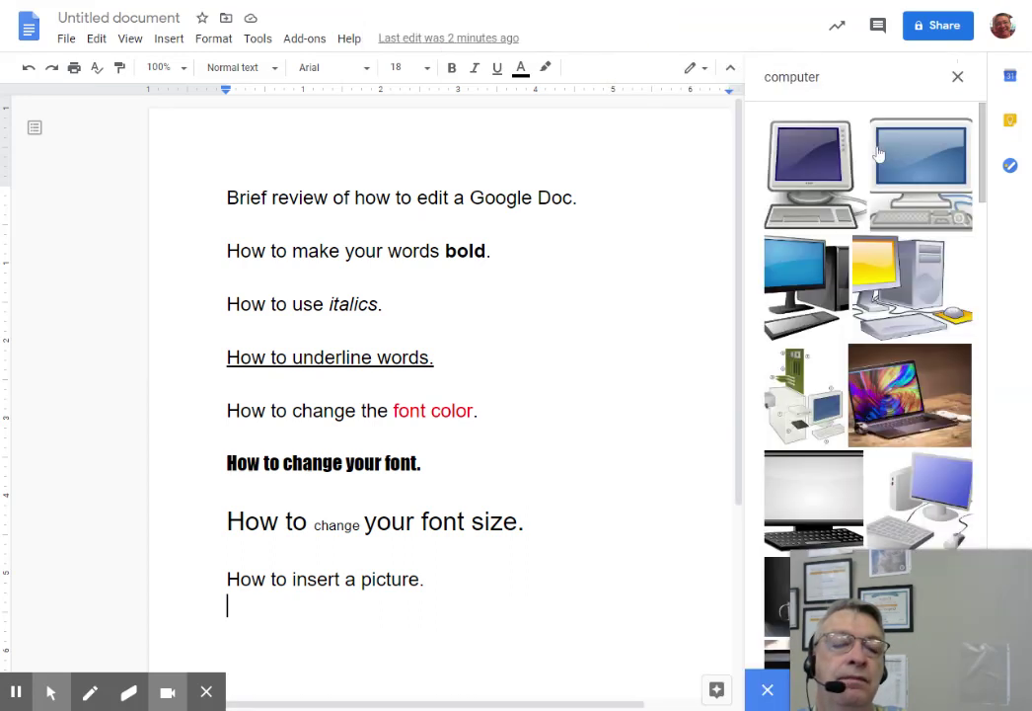
{"action": "left_click", "coordinate": [814, 160]}
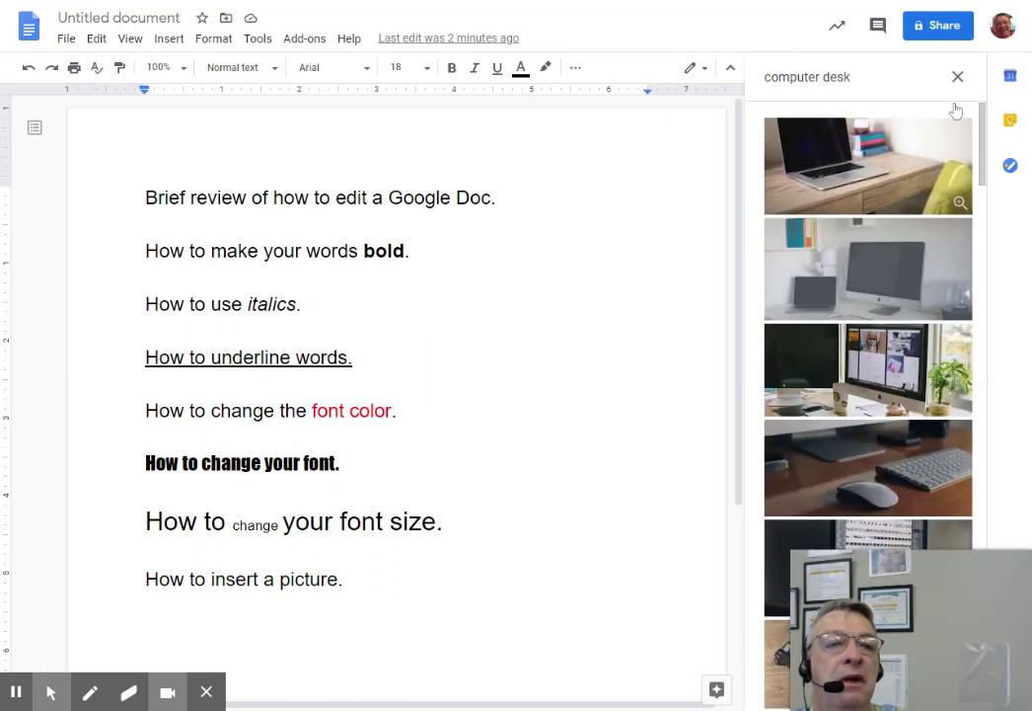
{"action": "left_click", "coordinate": [867, 175]}
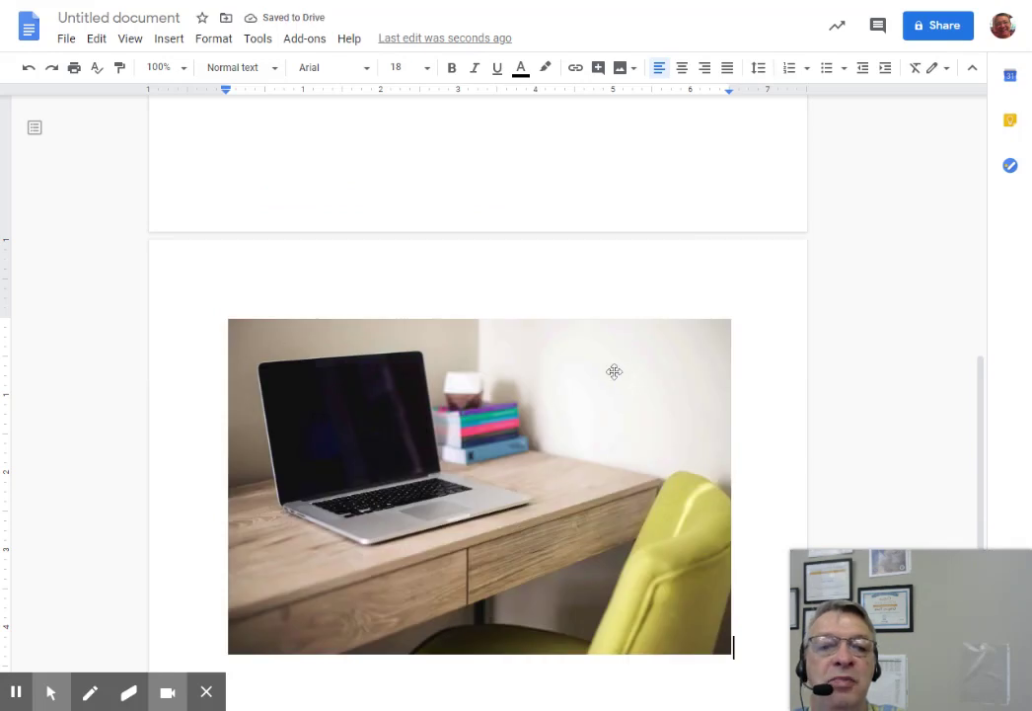
Step: Shrink the inserted desk photo to about 2.6 inches wide so it fits directly below "How to insert a picture."
{"action": "left_click", "coordinate": [512, 432]}
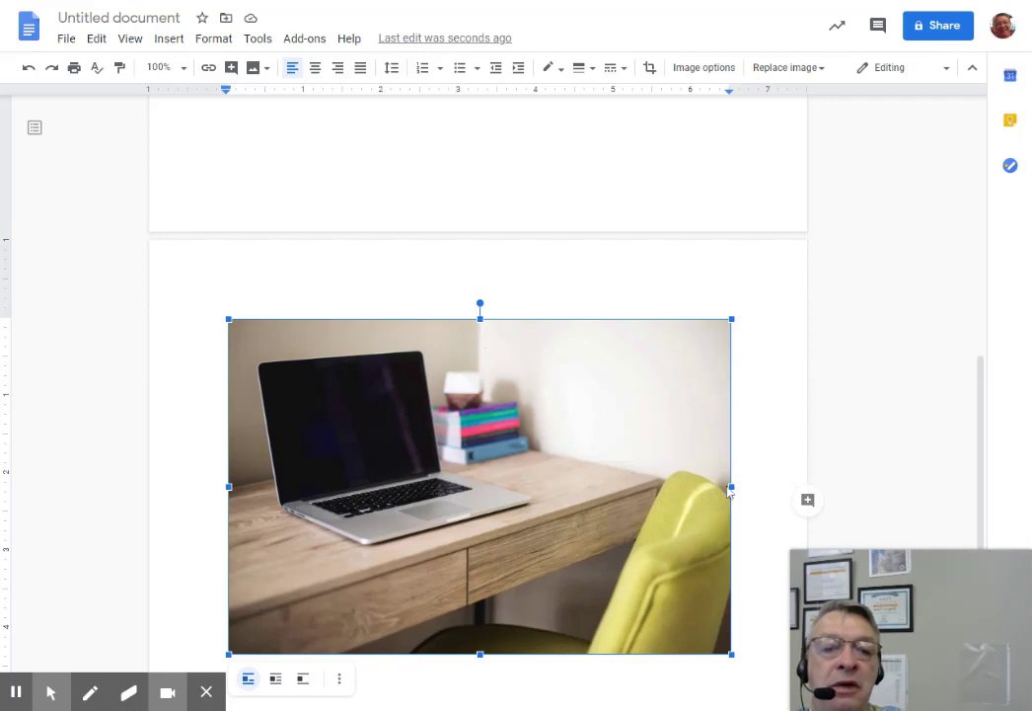
{"action": "left_click_drag", "start_coordinate": [386, 470], "coordinate": [704, 484]}
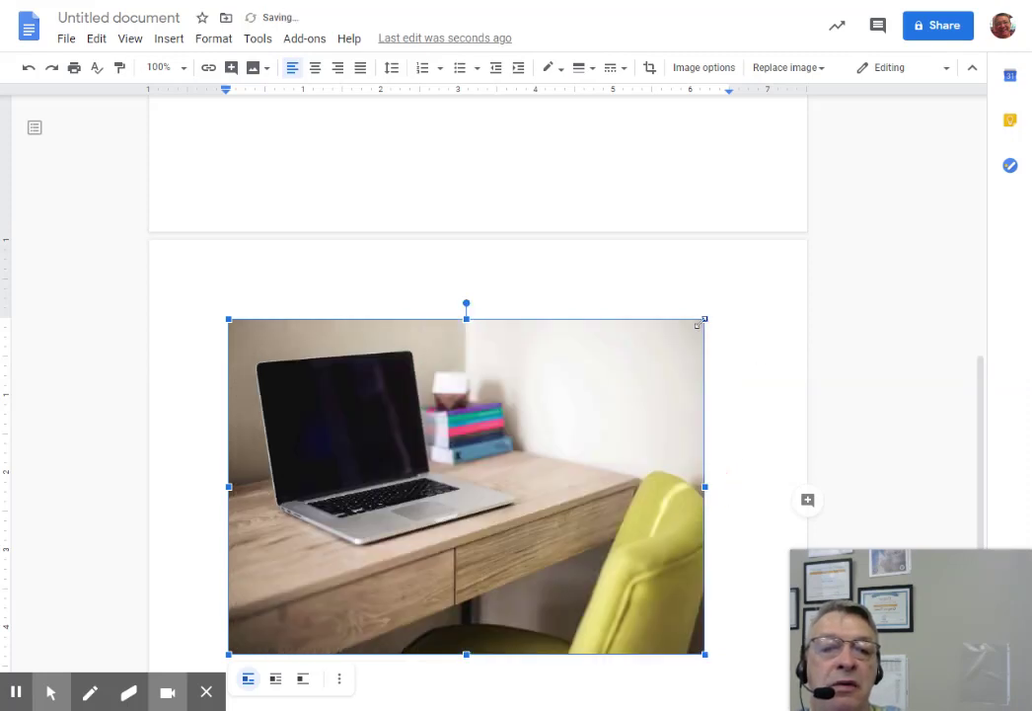
{"action": "left_click_drag", "start_coordinate": [704, 319], "coordinate": [306, 517]}
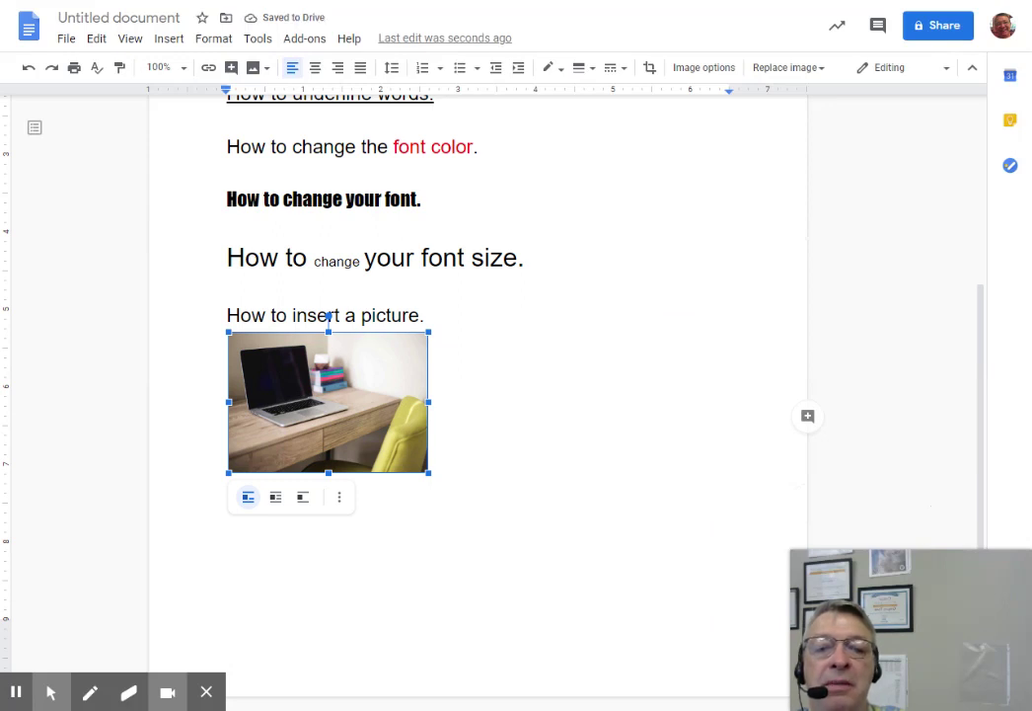
{"action": "left_click", "coordinate": [318, 498]}
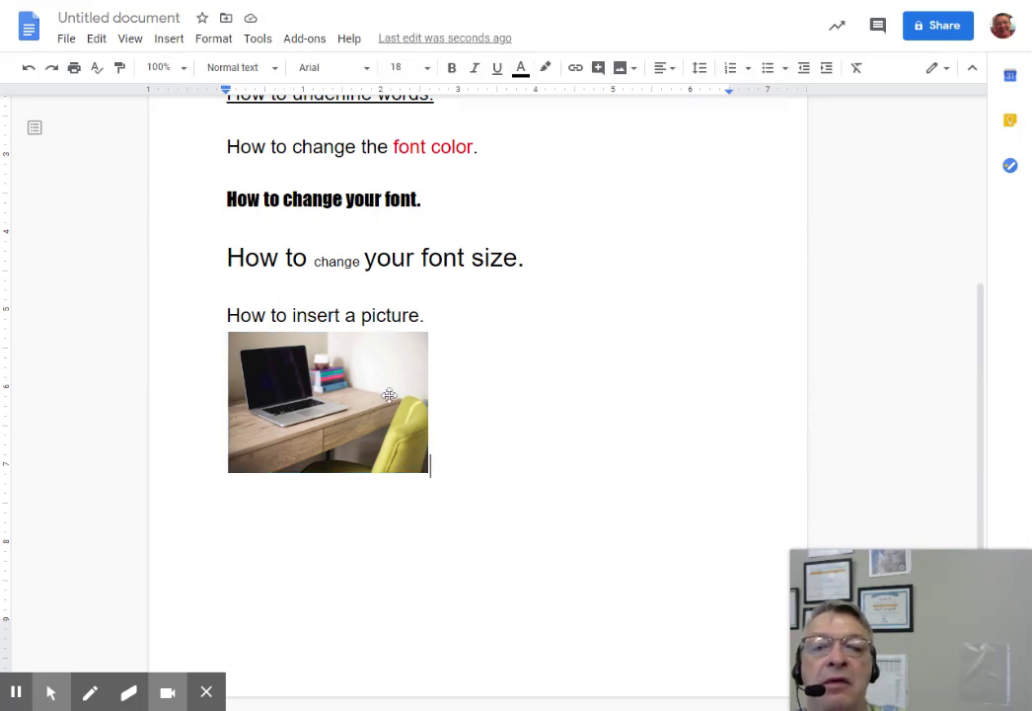